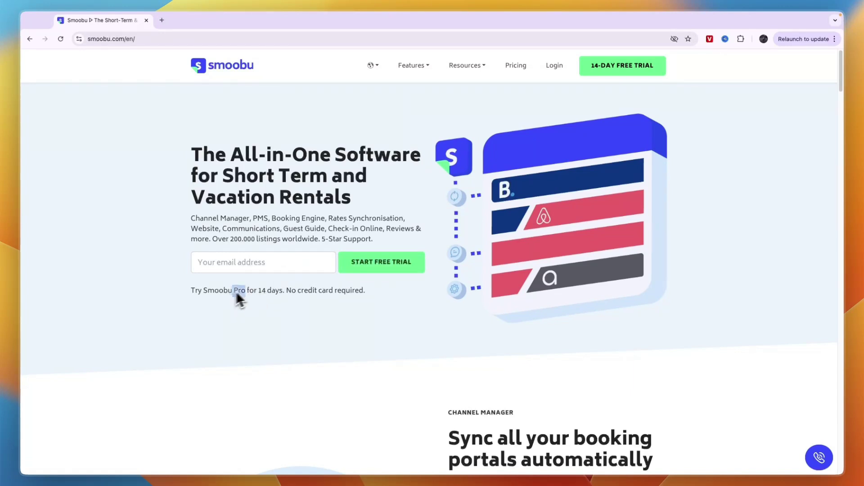
Review the trial page's no-credit-card note and the booking-portal sync heading
left_click_drag(287, 291, 406, 292)
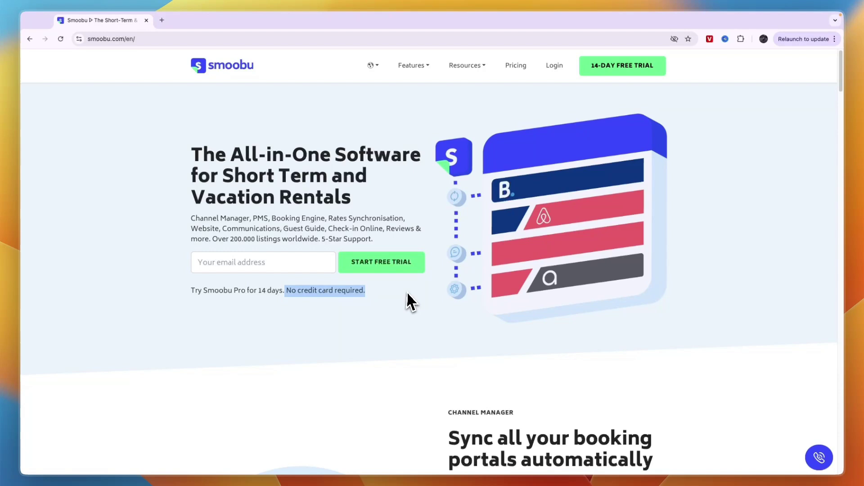
left_click(406, 293)
scroll(407, 295, "down", 4)
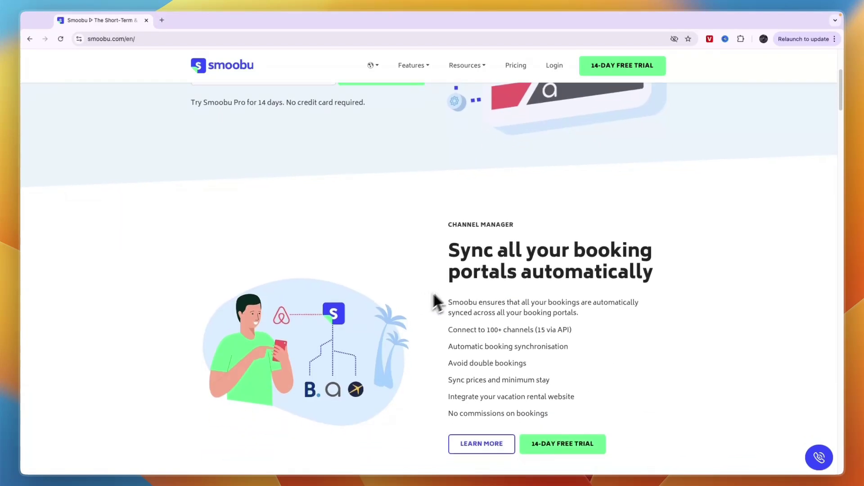
left_click_drag(450, 240, 681, 271)
left_click(682, 275)
scroll(682, 276, "up", 4)
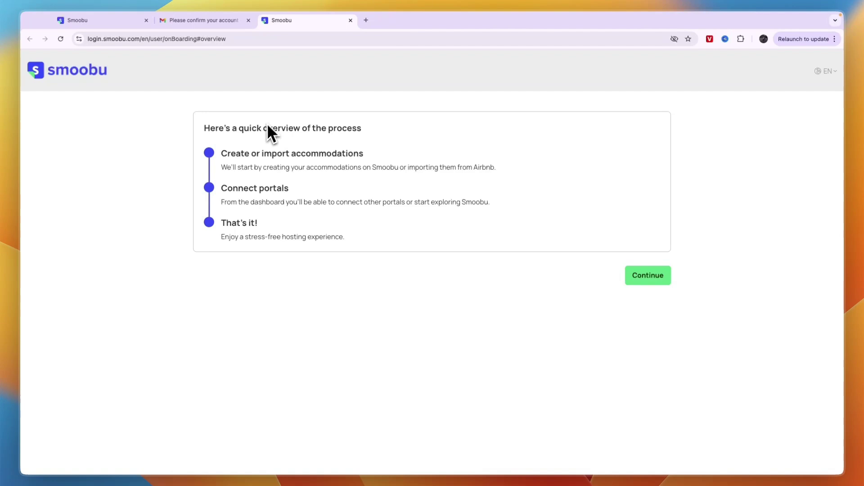
Read the overview steps on creating accommodations, importing from Airbnb and connecting portals, then continue
left_click_drag(265, 138, 395, 145)
left_click_drag(222, 153, 337, 154)
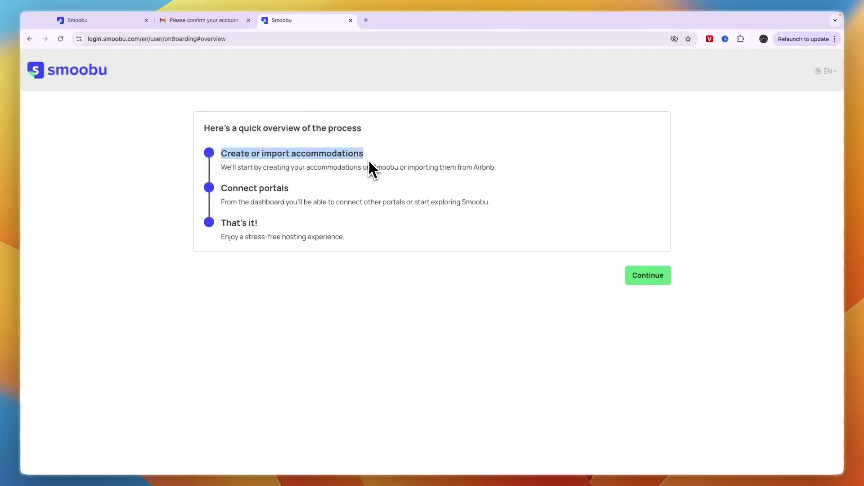
left_click(351, 176)
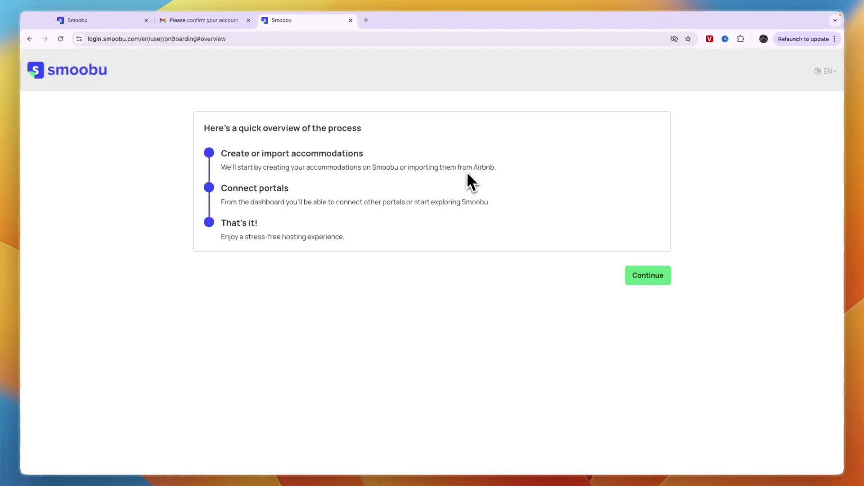
left_click_drag(458, 168, 486, 173)
left_click_drag(220, 188, 294, 191)
left_click(247, 231)
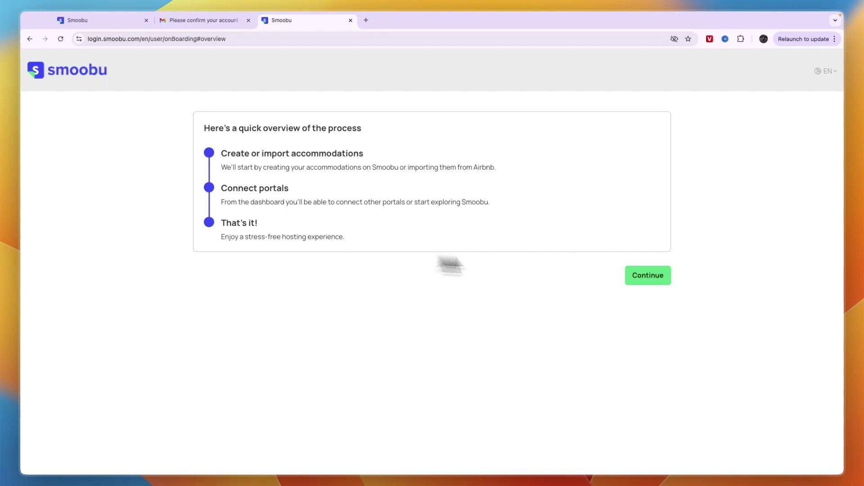
left_click(648, 278)
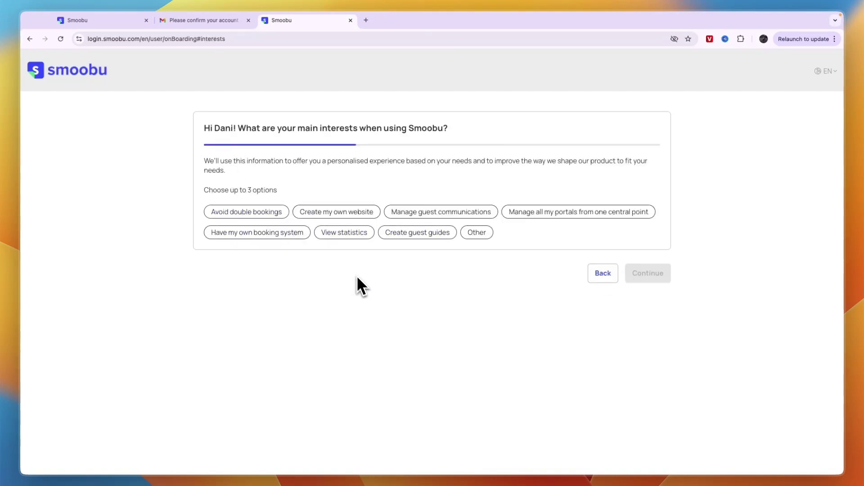
Choose 'Manage all my portals', 'View statistics' and 'Create guest guides' as main interests
left_click_drag(233, 128, 409, 131)
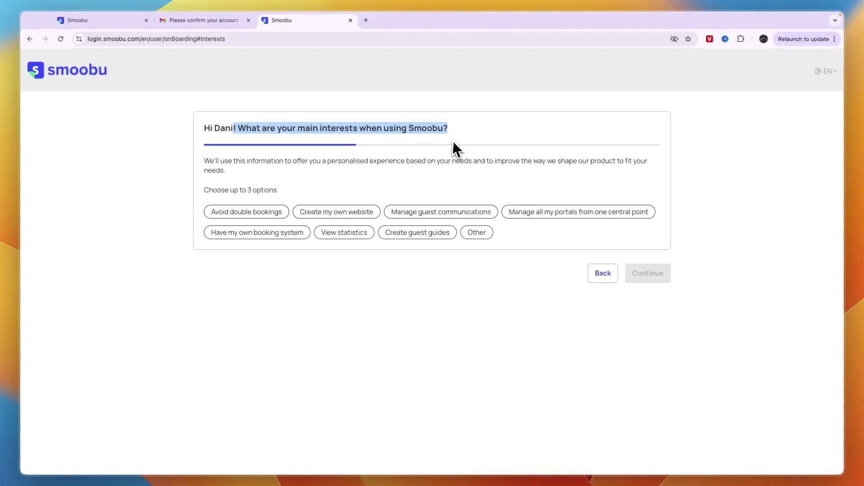
left_click(396, 187)
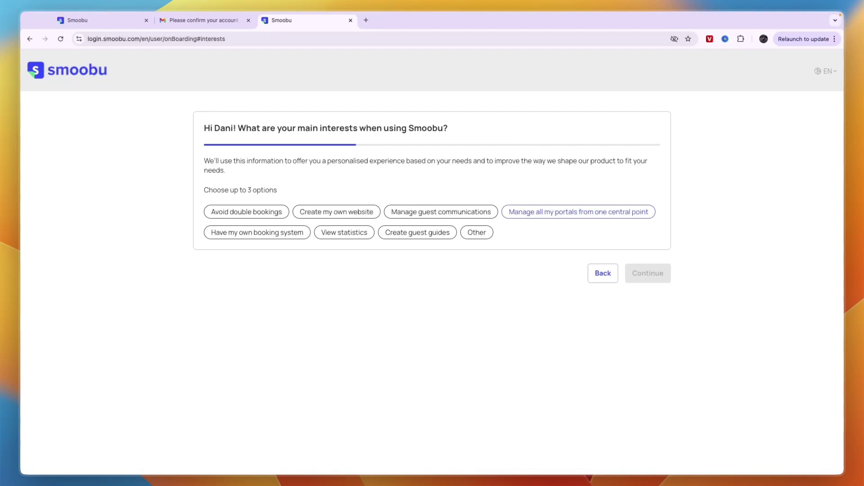
left_click(546, 214)
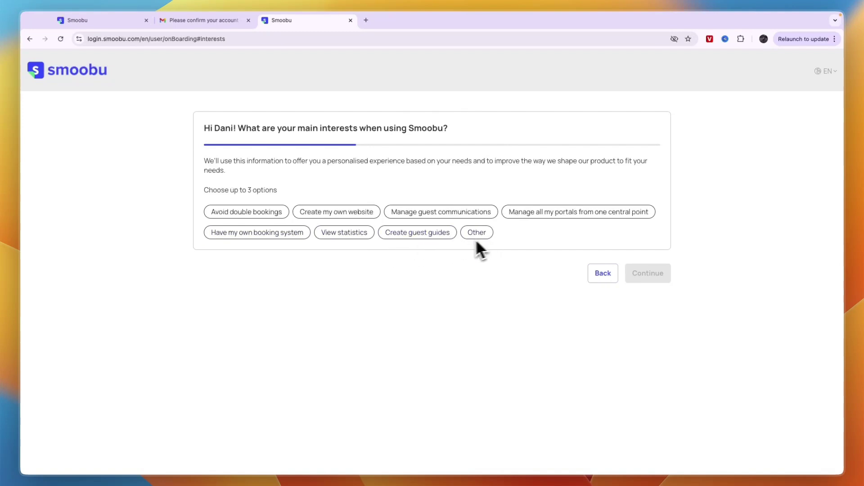
left_click(417, 236)
left_click(365, 237)
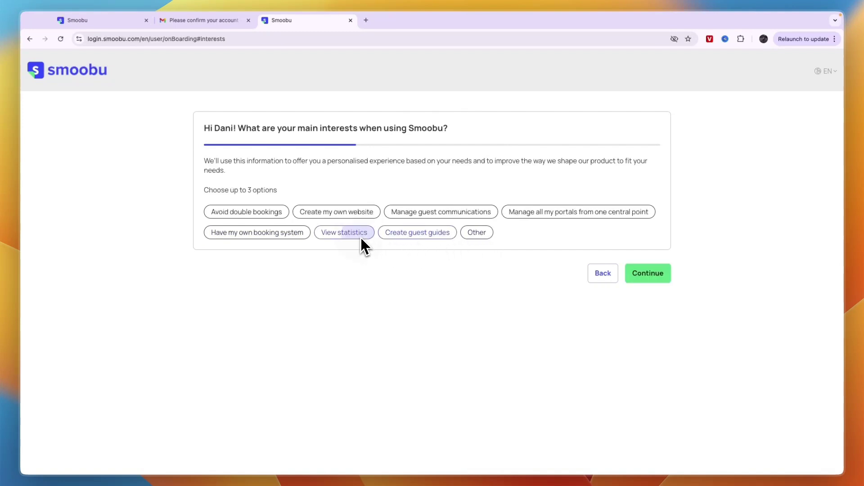
left_click(554, 217)
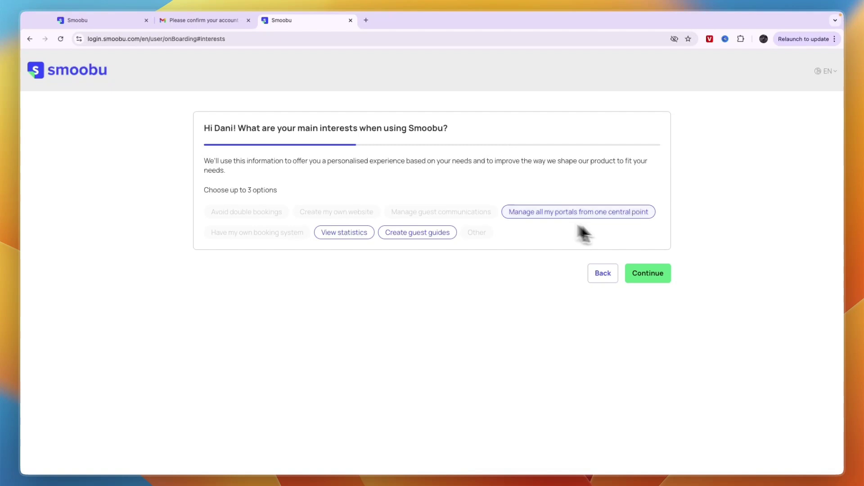
left_click(641, 274)
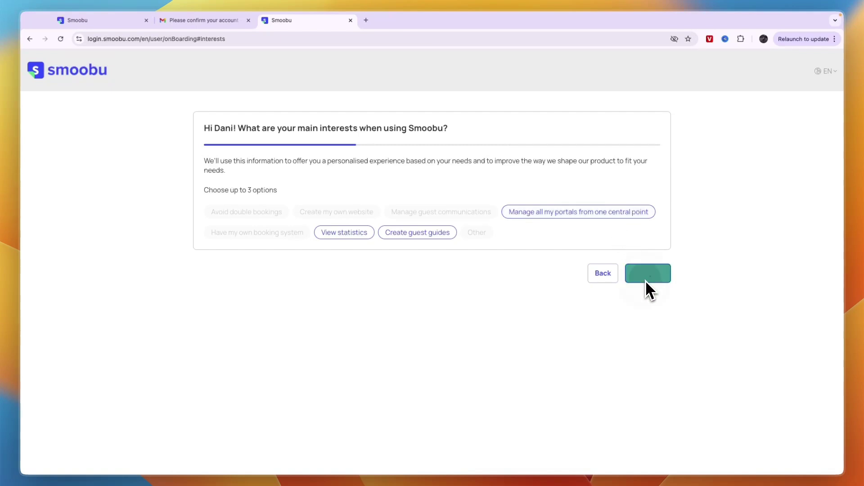
Set the number of properties to 5
left_click_drag(202, 162, 349, 170)
left_click(349, 172)
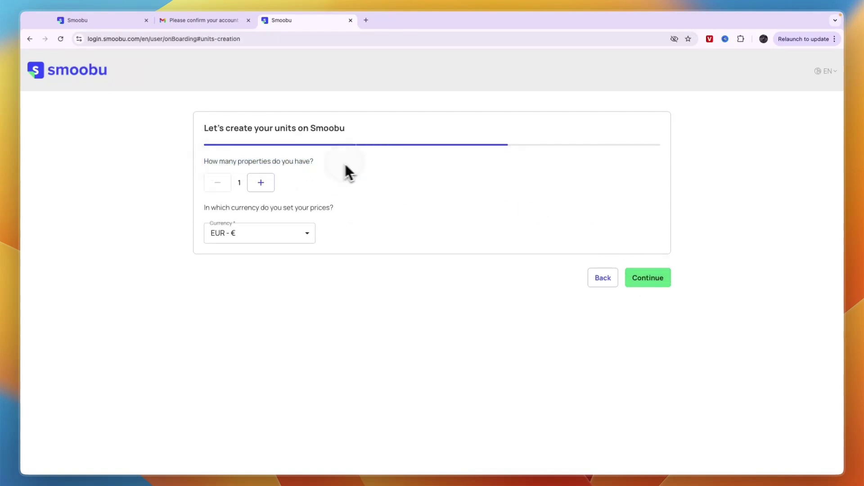
left_click(265, 184)
left_click(265, 184)
left_click(265, 184)
left_click(265, 183)
Keep the default currency, then name the units Pr1.1, Pr1.2, Pr2.1, Pr2.2, Pr3.1 and create them
left_click_drag(205, 208, 298, 220)
left_click(349, 214)
left_click(270, 234)
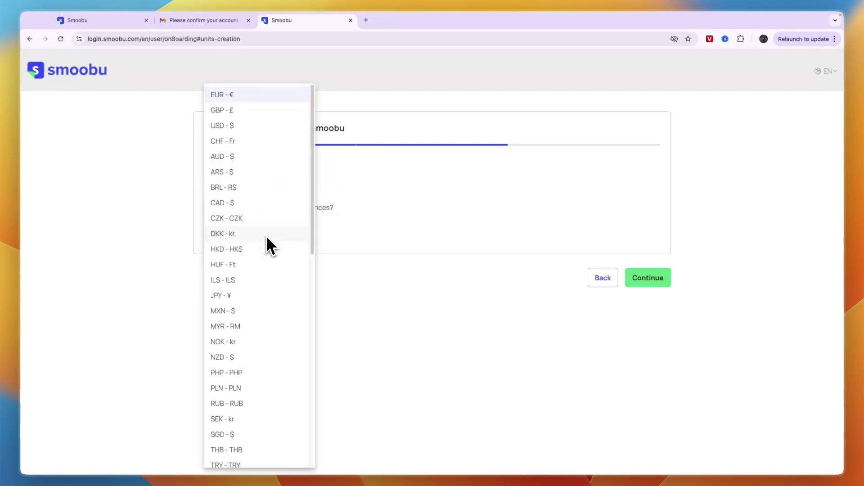
scroll(265, 250, "down", 10)
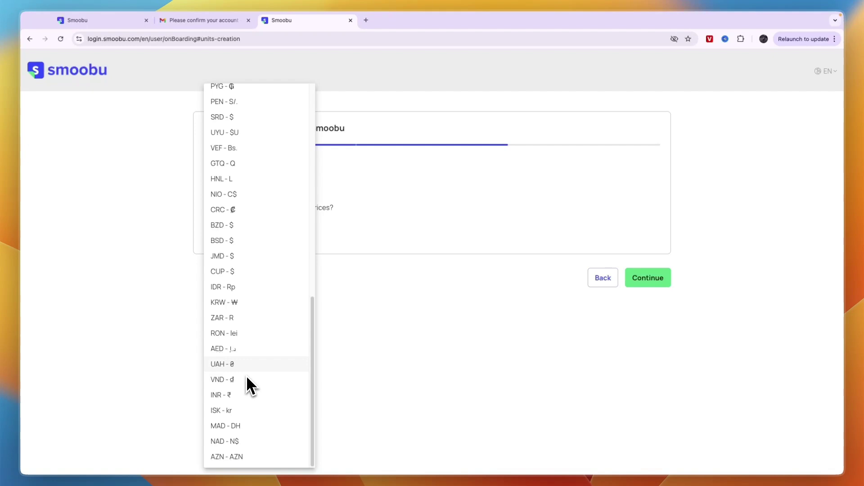
scroll(223, 164, "up", 1)
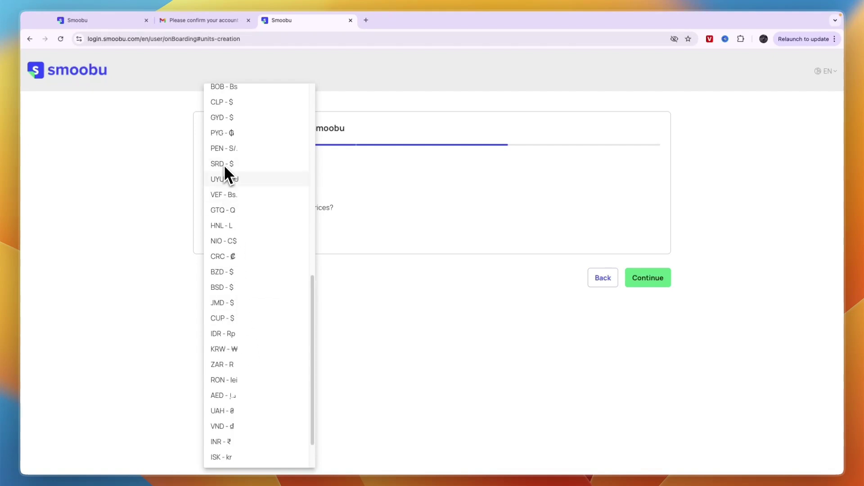
left_click(609, 380)
left_click(652, 283)
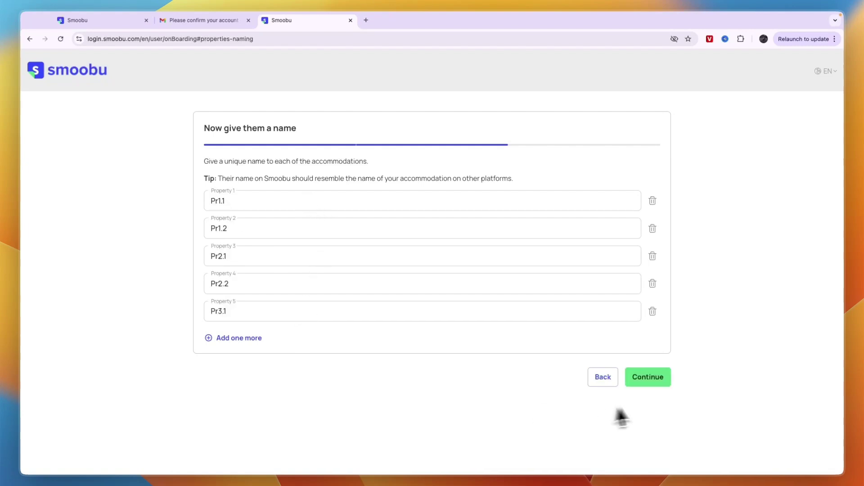
left_click(654, 384)
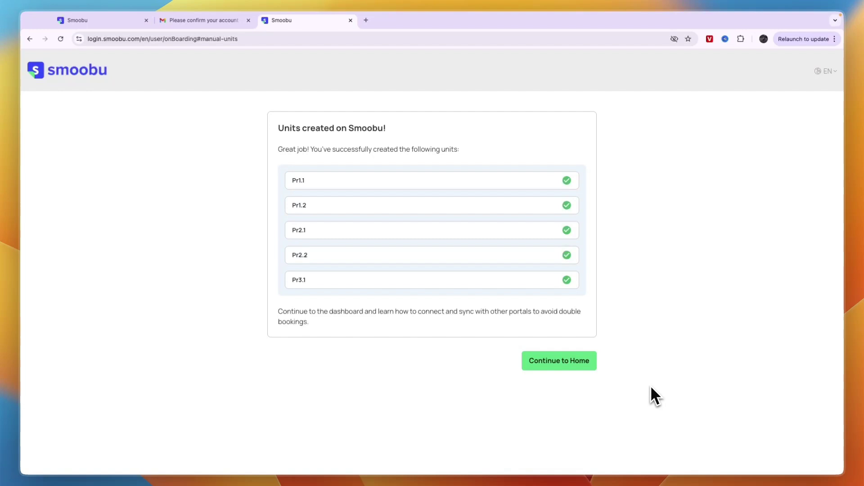
Go to the Home dashboard, dismiss the Welcome message and begin connecting a first portal
left_click(549, 360)
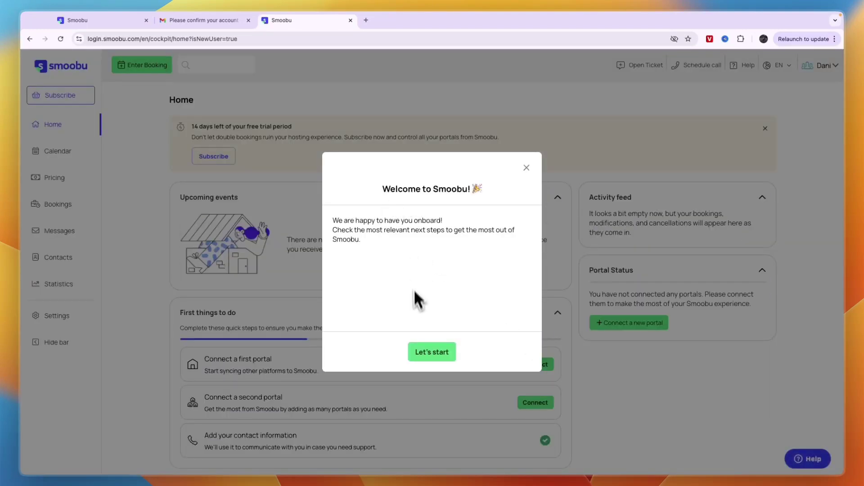
left_click_drag(337, 219, 440, 224)
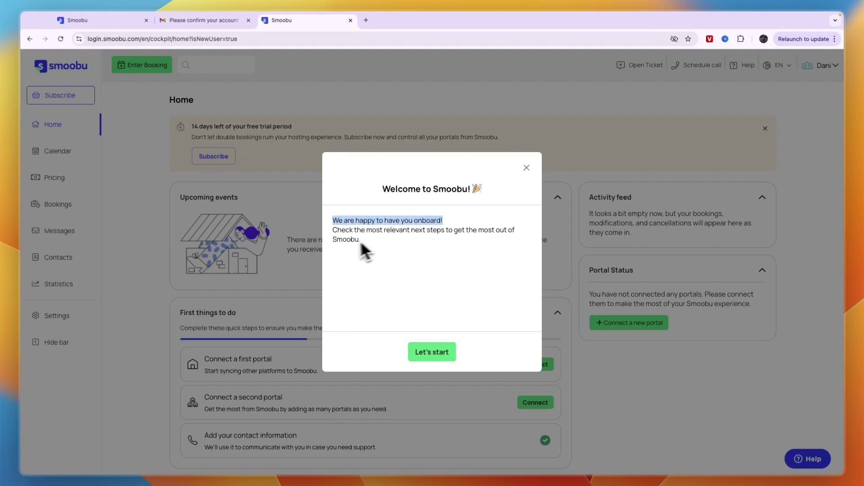
left_click_drag(334, 230, 473, 237)
left_click(526, 168)
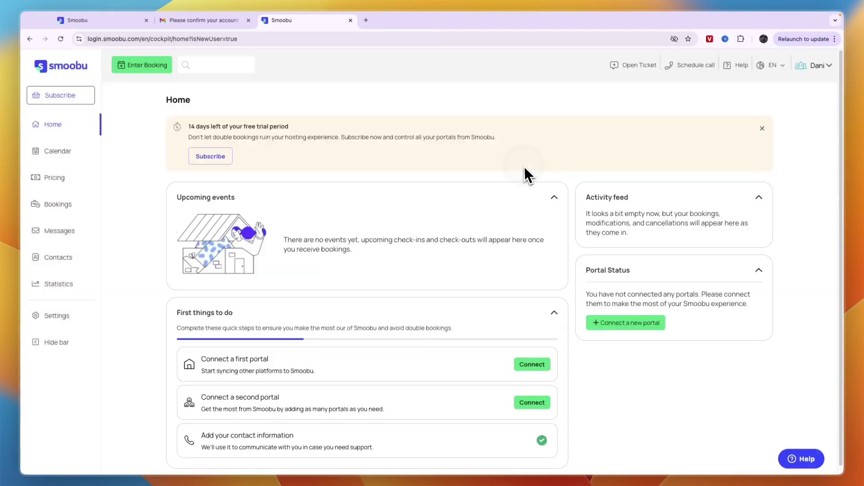
scroll(234, 235, "down", 1)
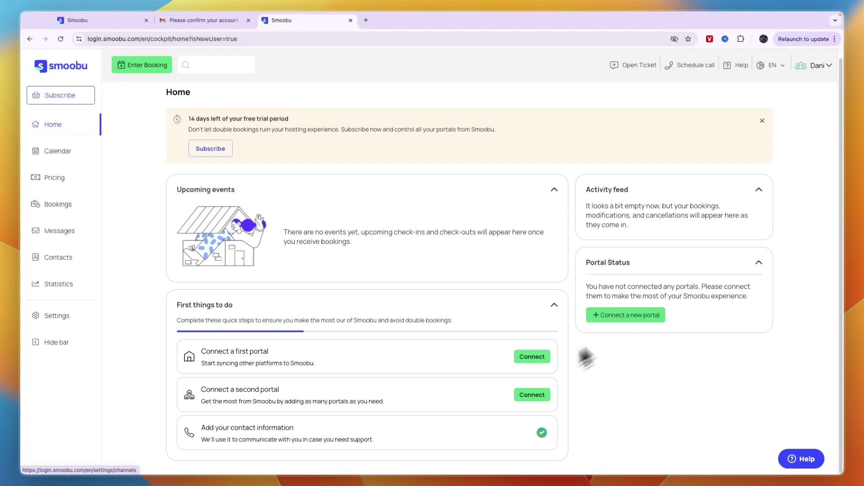
left_click(523, 358)
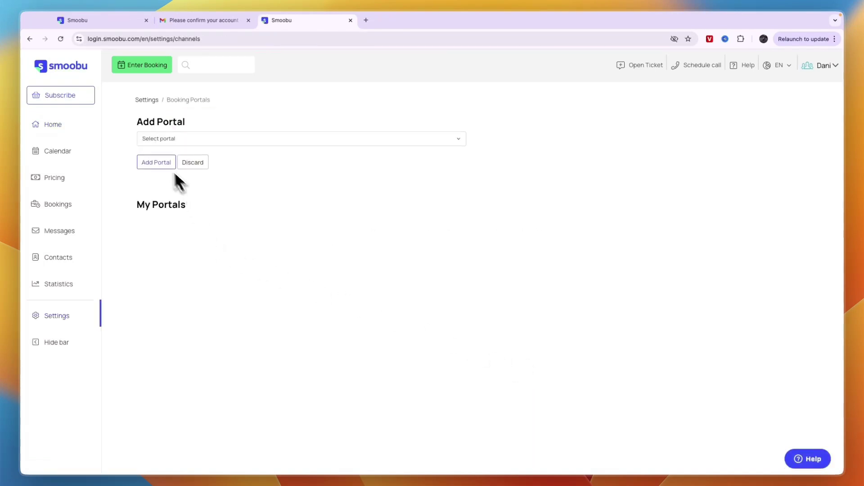
Pick Airbnb from the portal list and add it as a booking portal
left_click(169, 142)
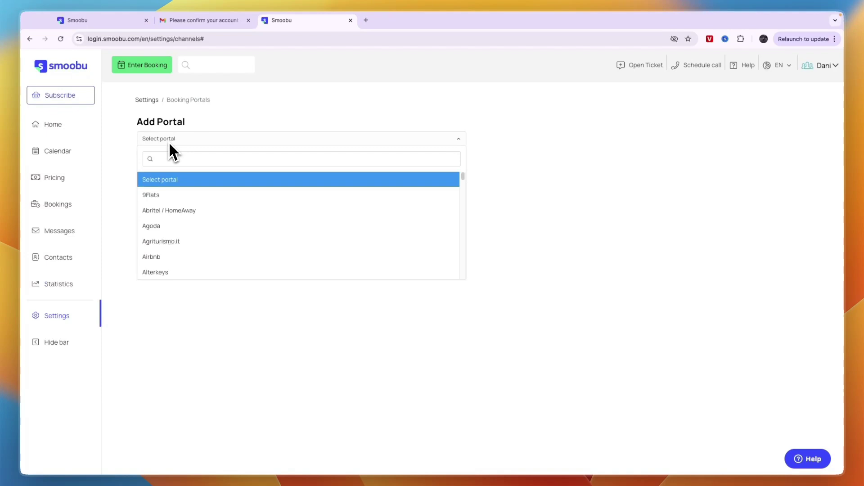
scroll(180, 236, "down", 1)
scroll(179, 235, "down", 20)
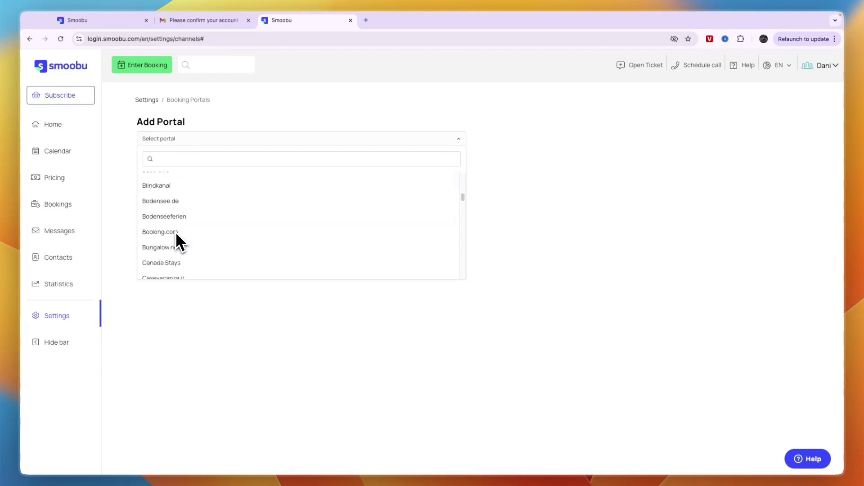
scroll(176, 233, "down", 20)
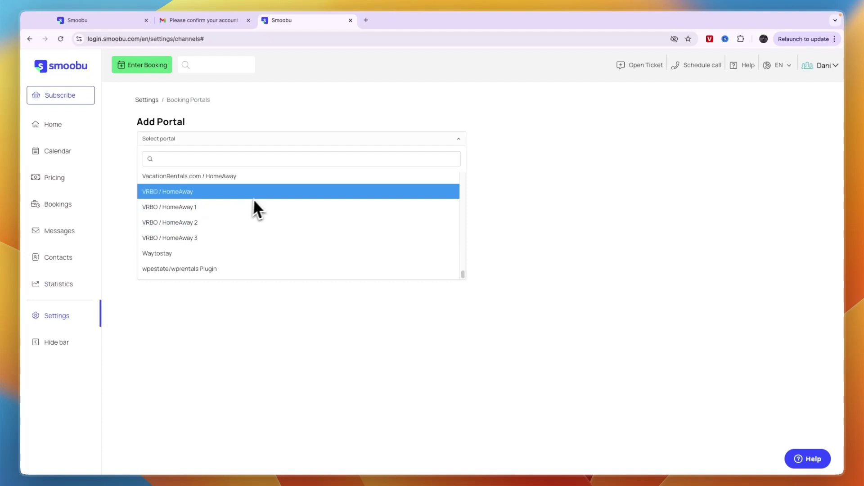
scroll(246, 207, "up", 20)
scroll(234, 215, "up", 10)
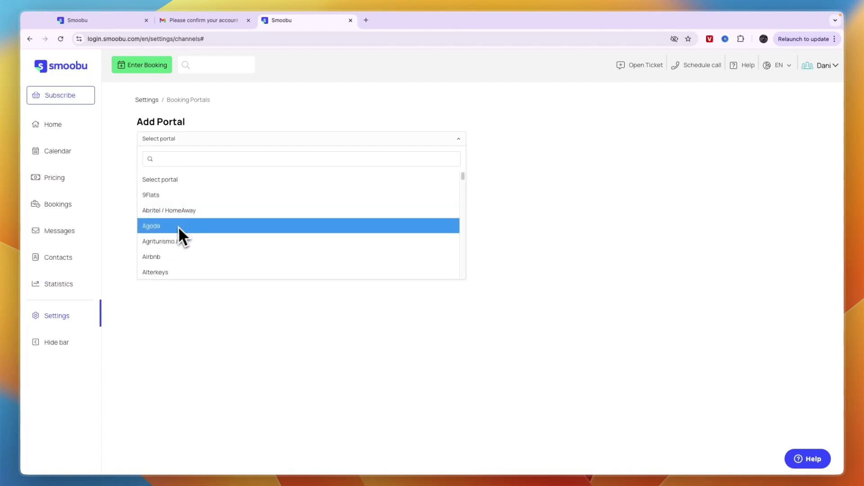
left_click(181, 257)
left_click(158, 164)
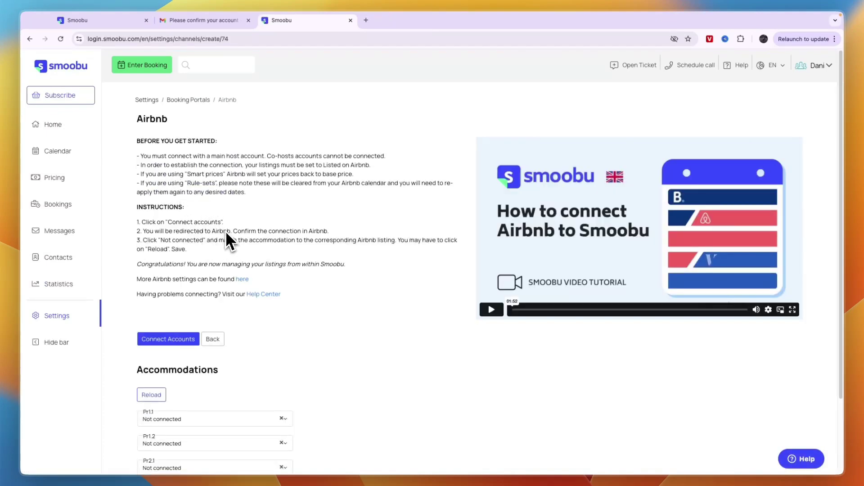
Review the Airbnb host-account requirement, Smart prices note, Rule-sets warning and accommodation-matching step
left_click_drag(136, 154, 367, 156)
left_click(382, 163)
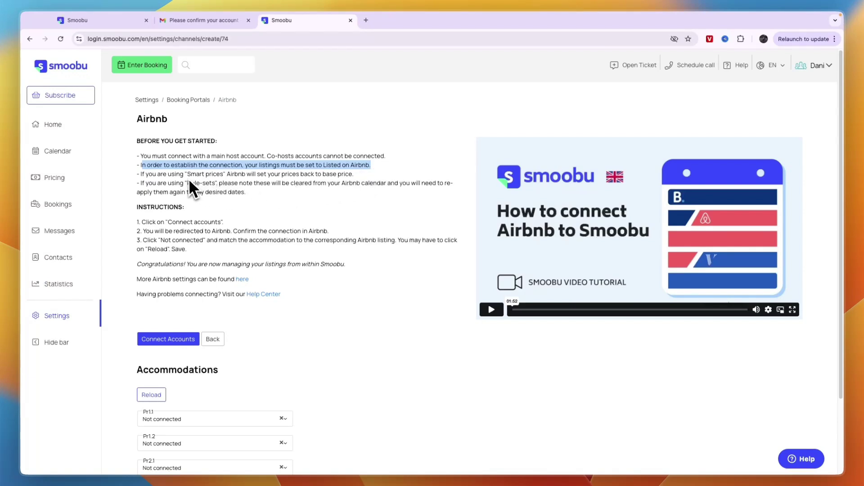
left_click_drag(185, 177, 349, 179)
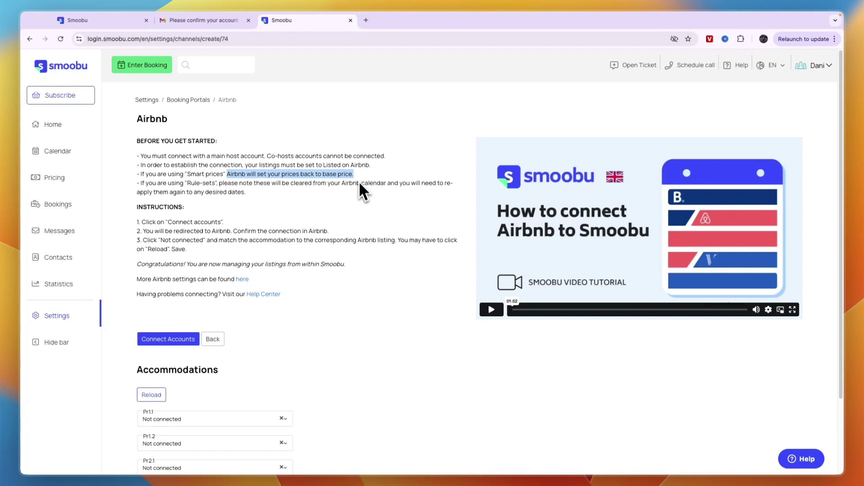
left_click(138, 188)
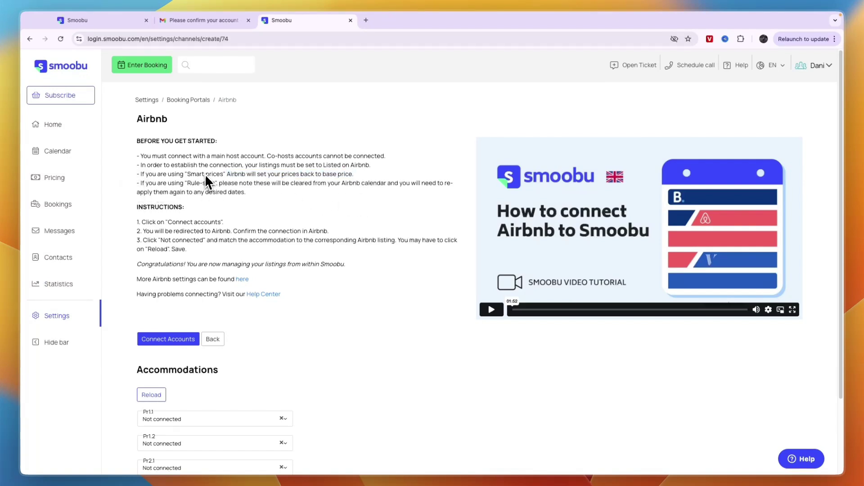
left_click_drag(218, 182, 388, 194)
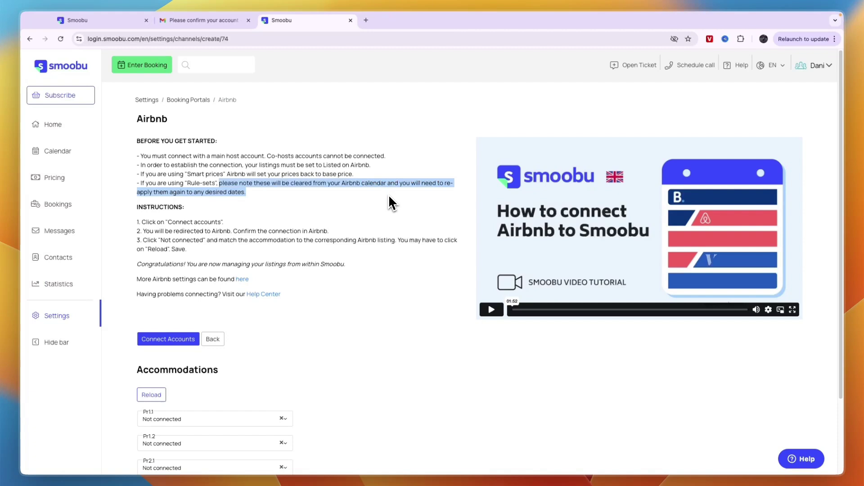
left_click(379, 211)
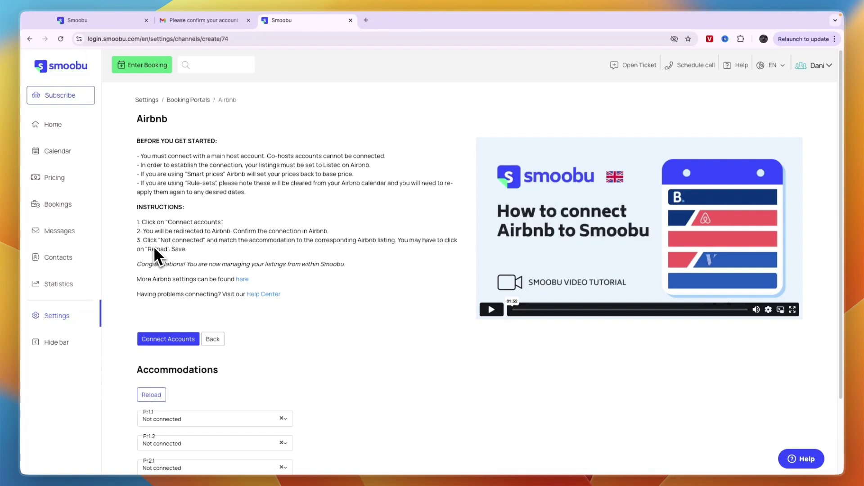
left_click_drag(139, 239, 331, 242)
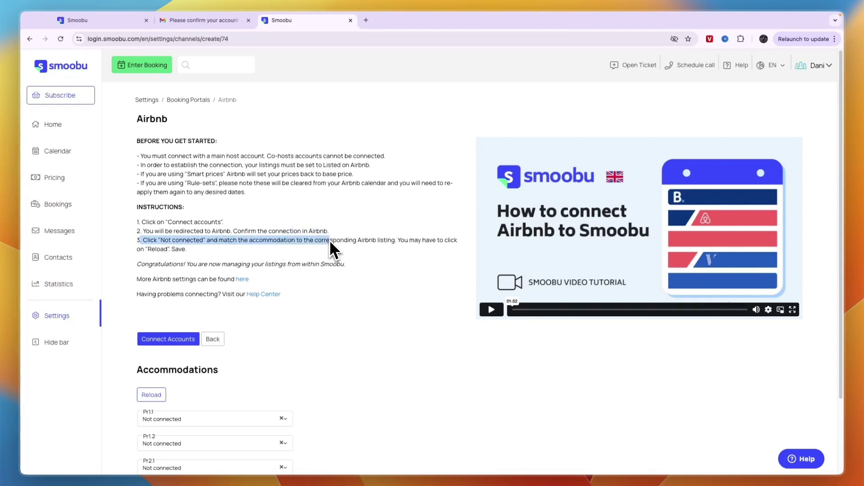
left_click(398, 244)
scroll(360, 277, "down", 3)
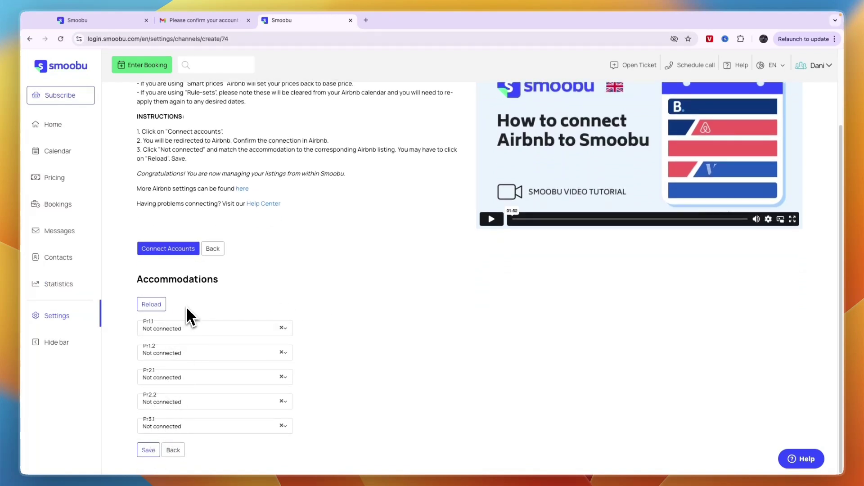
scroll(190, 316, "up", 1)
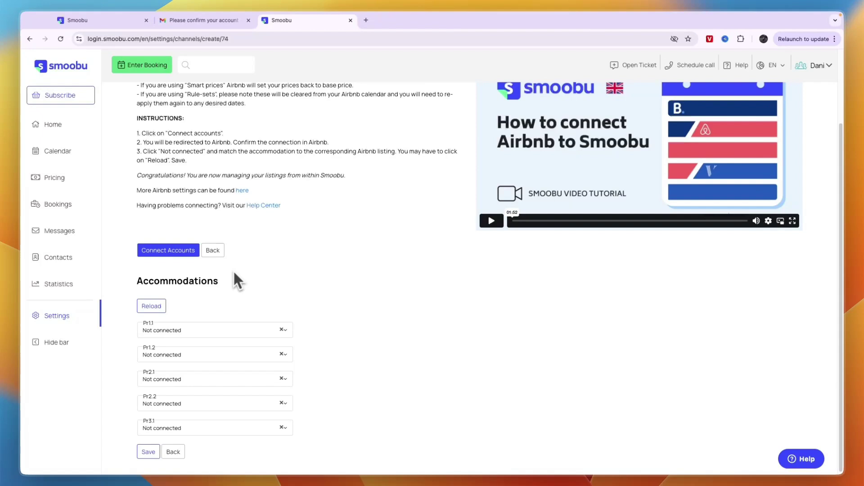
Connect the Airbnb account by signing in with Google
left_click(174, 250)
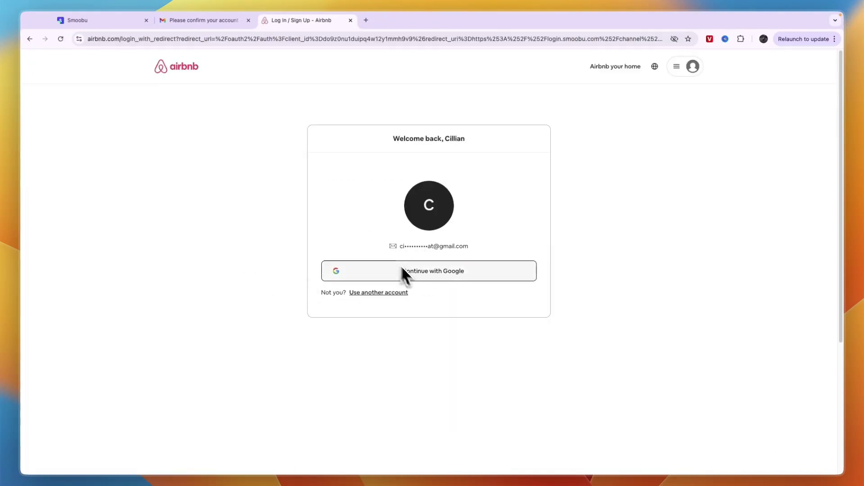
left_click(425, 270)
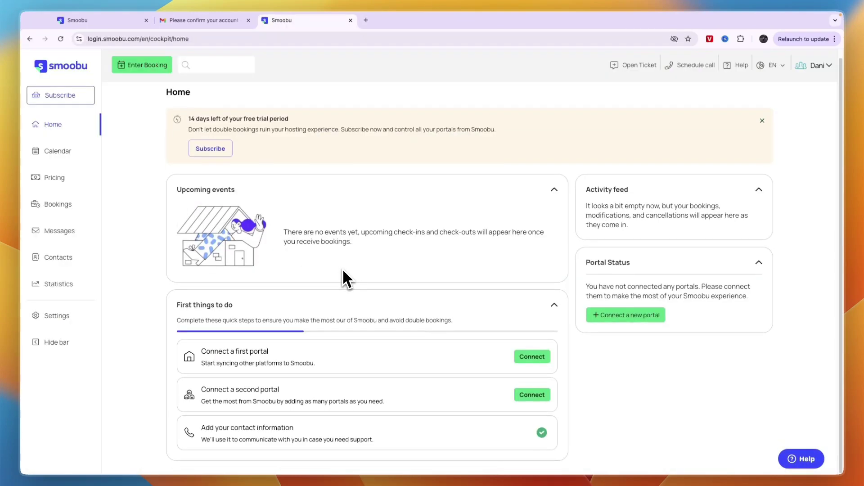
Inspect the Airbnb entry under Settings > Booking Portals, then return to Home
left_click(55, 315)
left_click(468, 203)
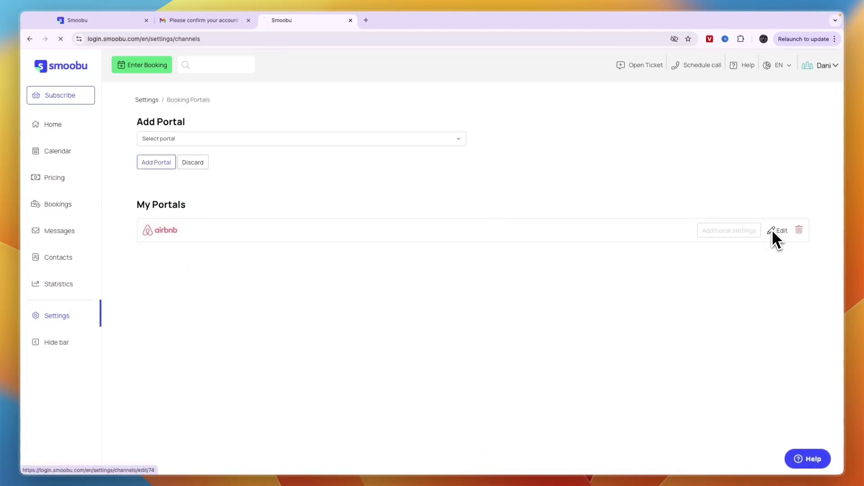
left_click(771, 230)
scroll(445, 302, "down", 4)
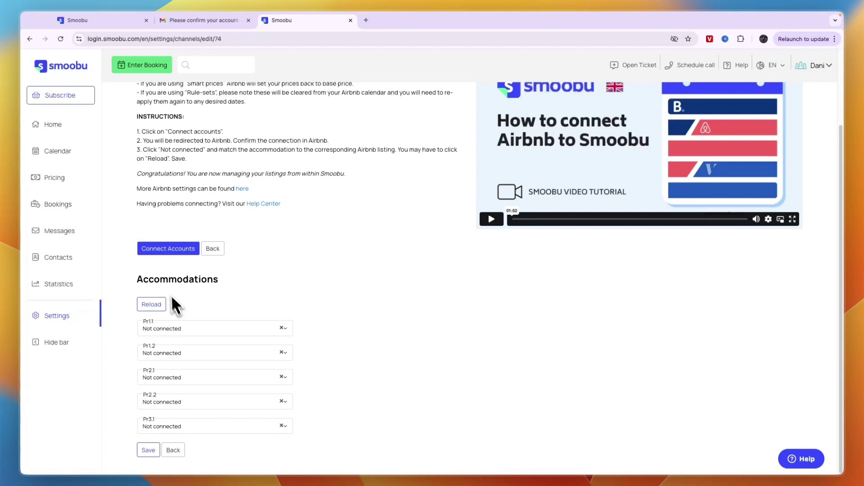
scroll(211, 324, "up", 4)
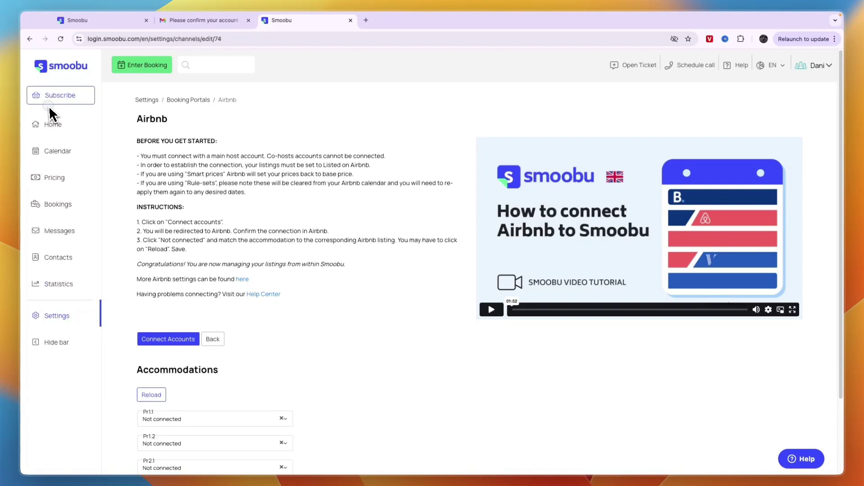
left_click(52, 125)
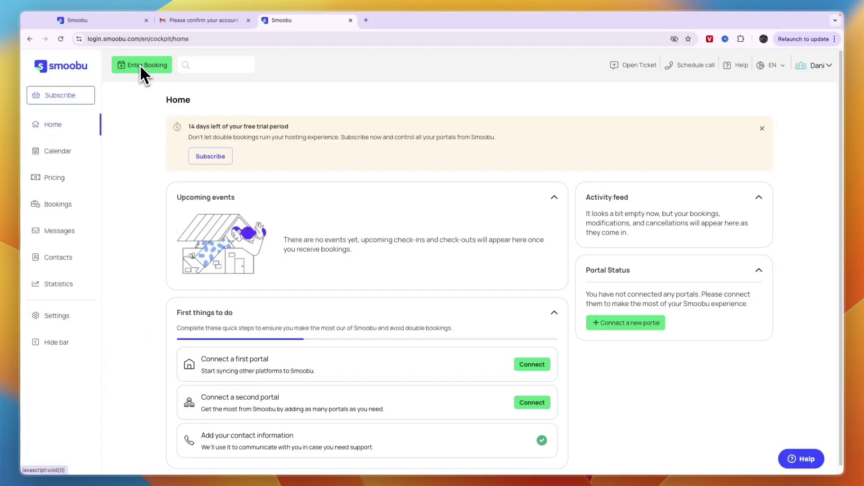
In a new booking, check the portal options and choose accommodation Pr1.2, then close without saving
left_click(141, 66)
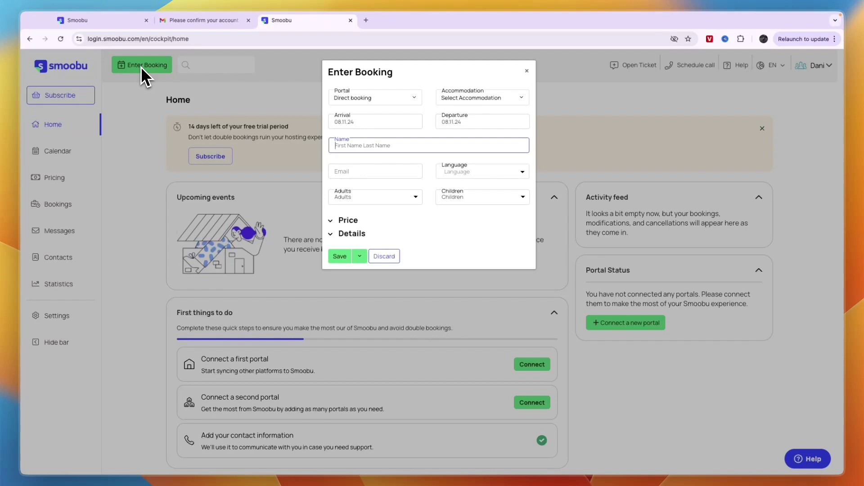
left_click(356, 101)
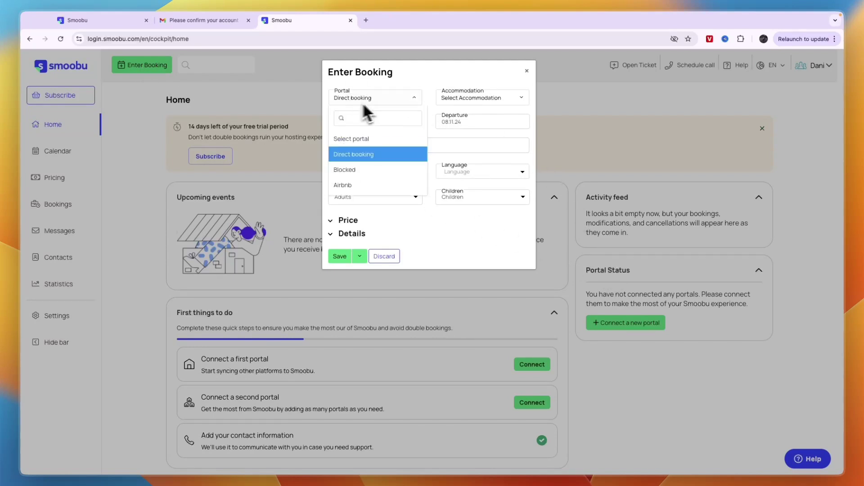
left_click(474, 97)
left_click(485, 173)
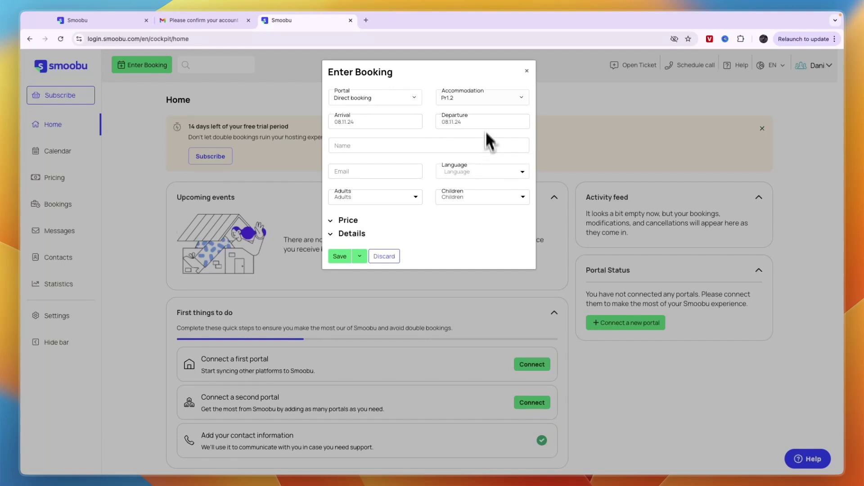
left_click(527, 71)
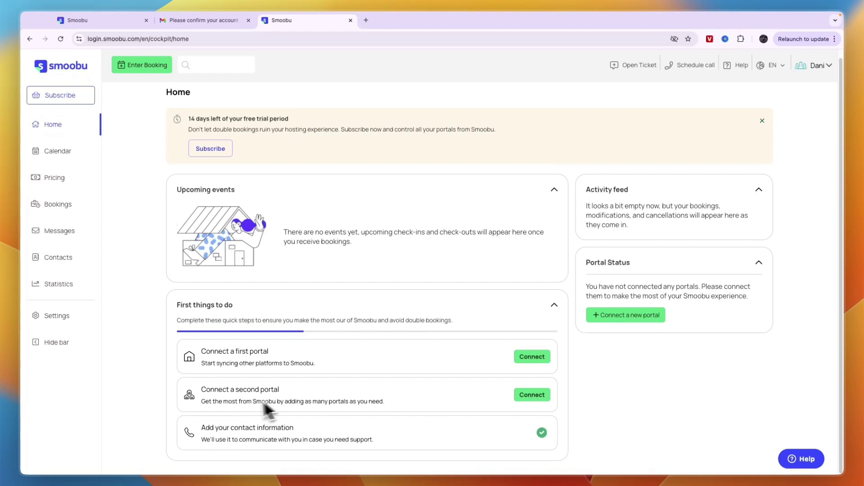
Add Booking.com as a second booking portal
left_click(542, 396)
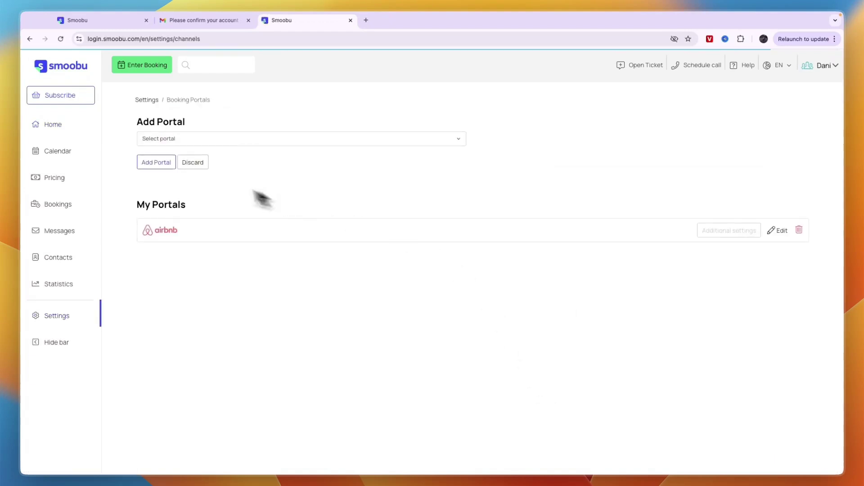
left_click(208, 142)
scroll(218, 228, "down", 5)
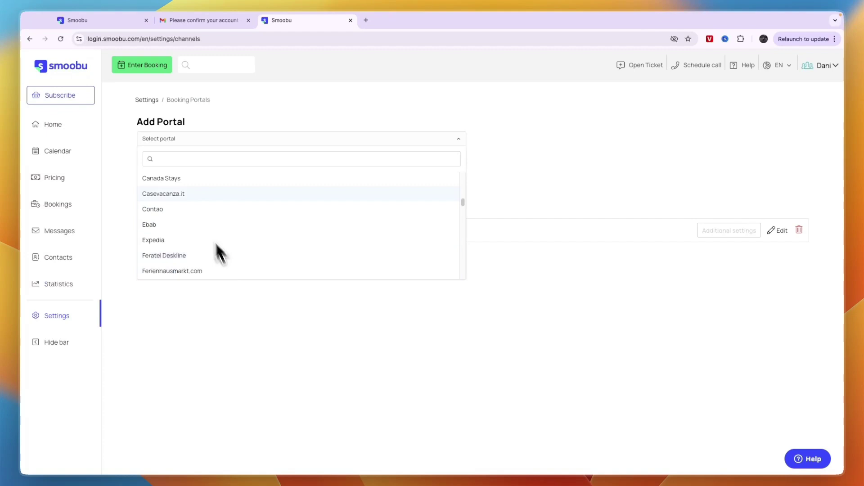
scroll(193, 216, "up", 4)
scroll(161, 215, "up", 3)
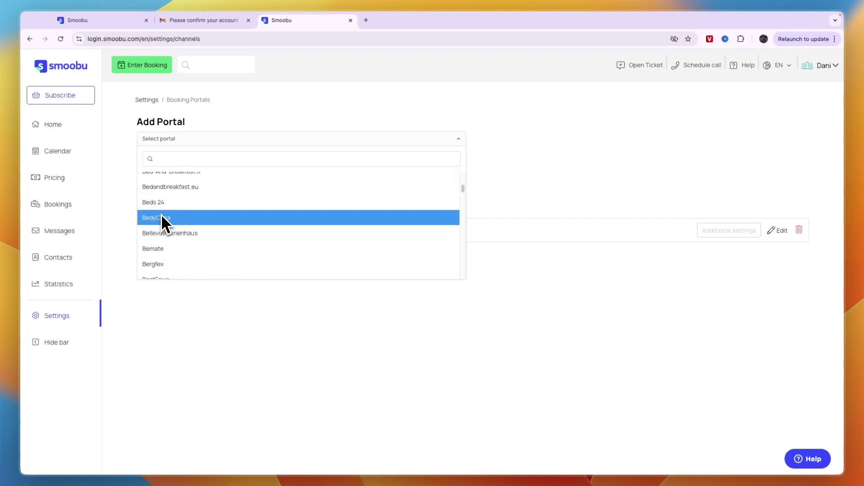
scroll(165, 221, "down", 5)
left_click(166, 199)
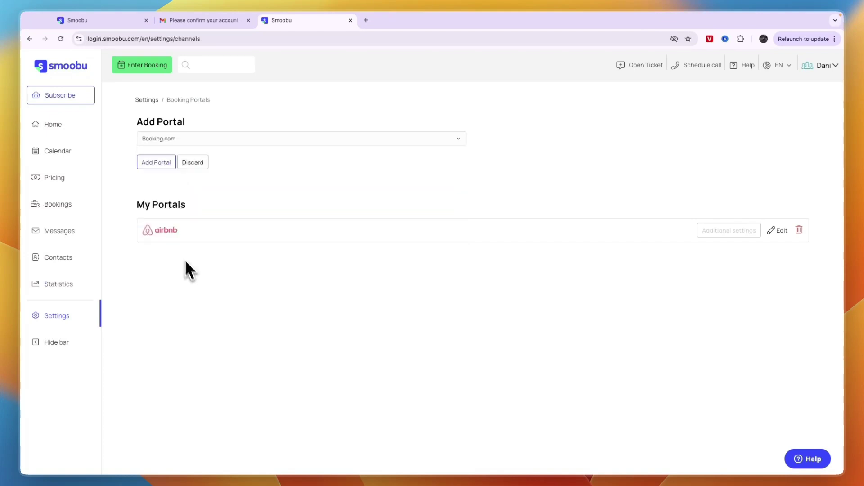
left_click(149, 160)
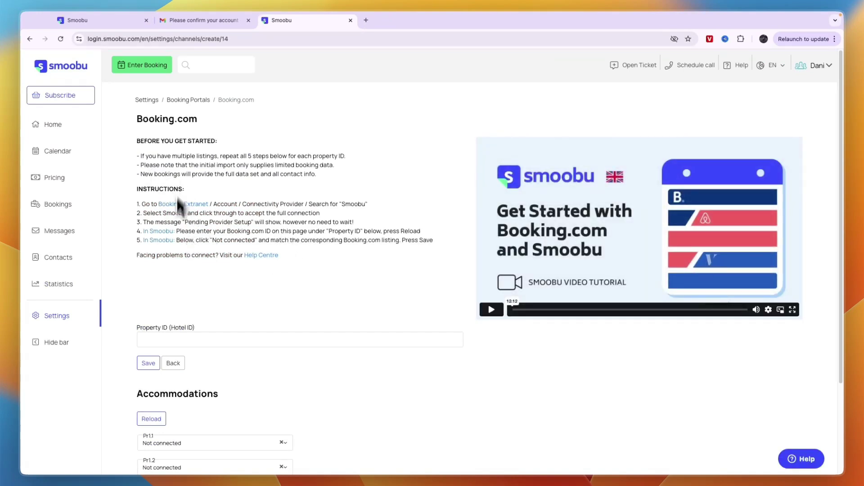
Review the Booking.com Property ID field and instructions, then play the tutorial from 06:16 and pause
scroll(161, 315, "down", 1)
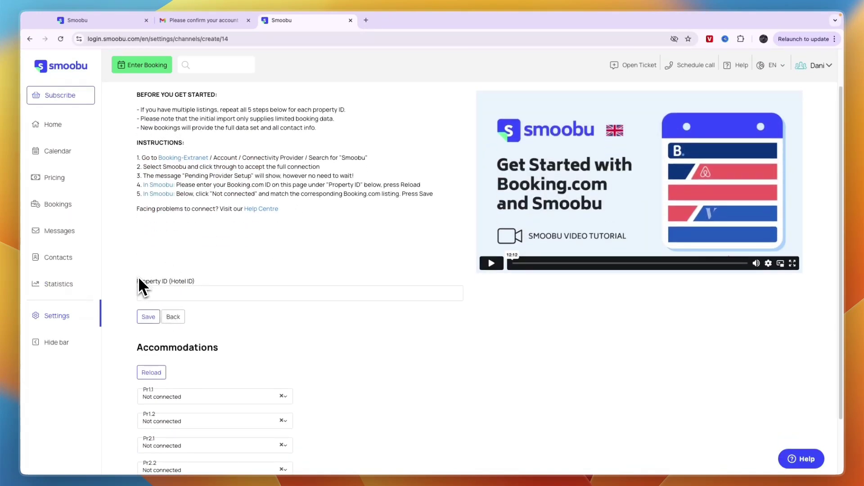
left_click_drag(139, 284, 203, 293)
left_click(207, 270)
scroll(187, 322, "up", 1)
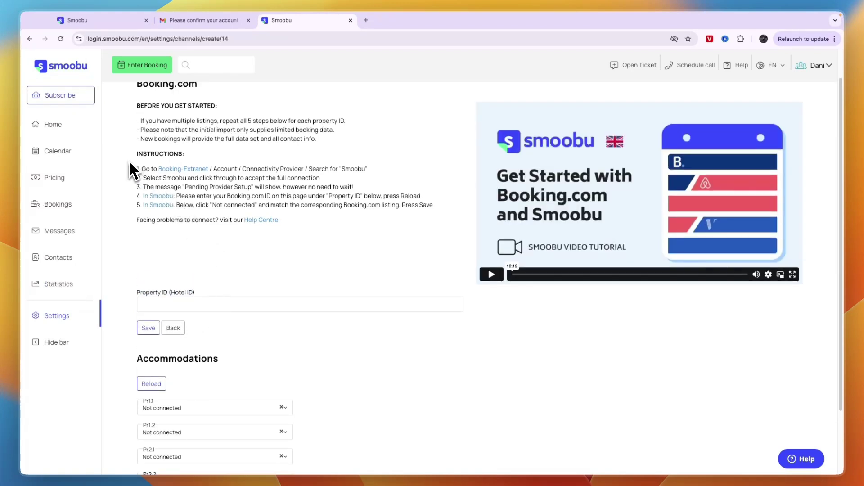
left_click_drag(136, 169, 393, 208)
left_click(441, 231)
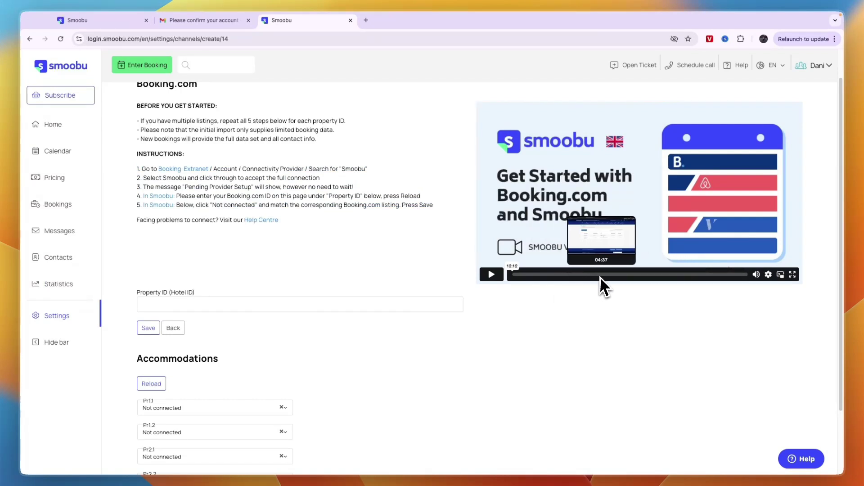
left_click(633, 274)
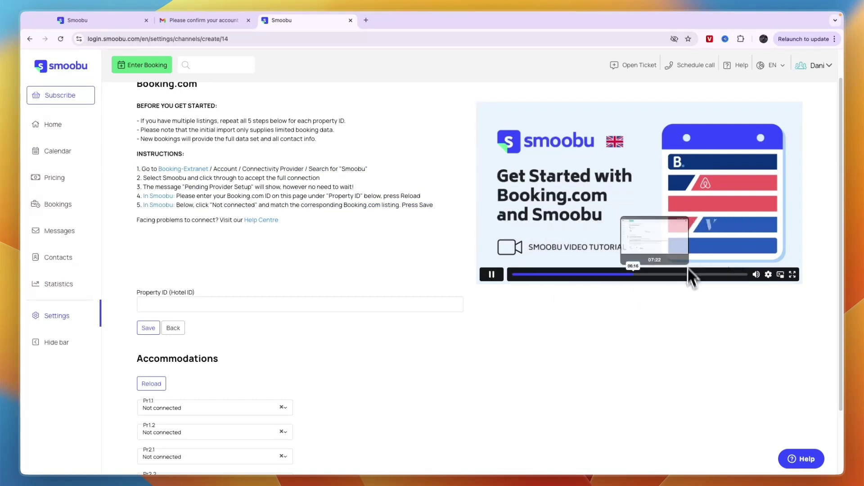
left_click(493, 272)
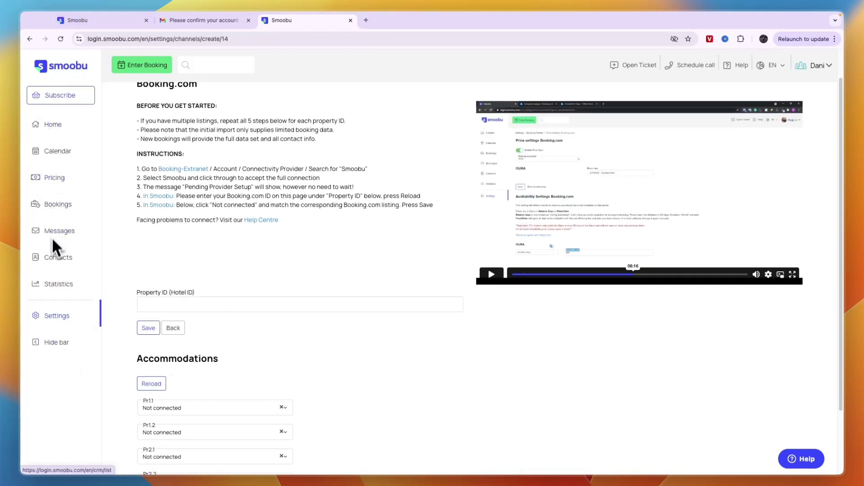
Return to the Home dashboard, then look over the booking calendar and the bookings list
left_click(52, 124)
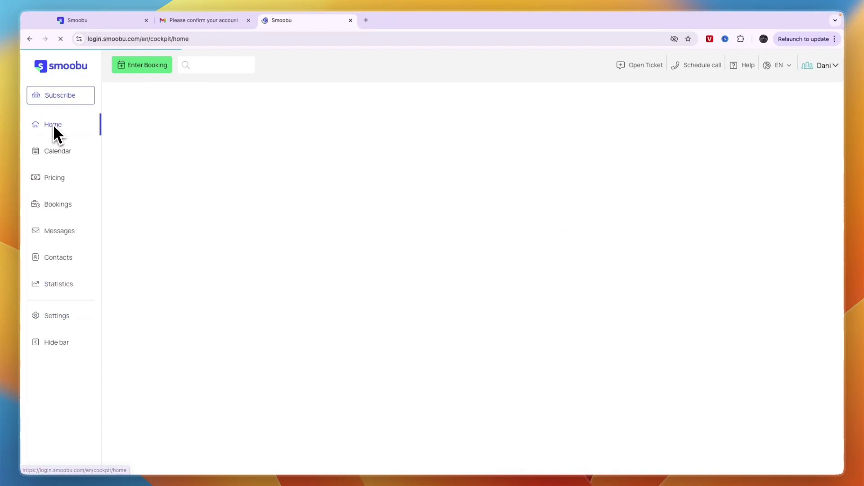
scroll(301, 237, "down", 1)
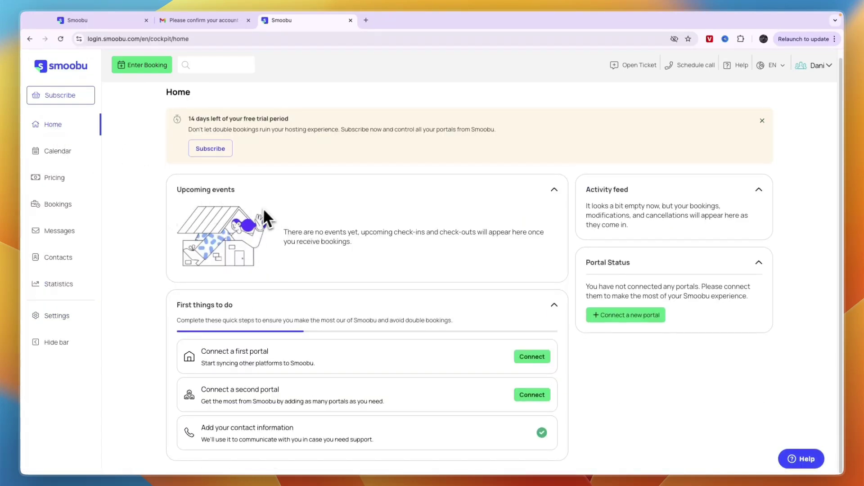
left_click(50, 159)
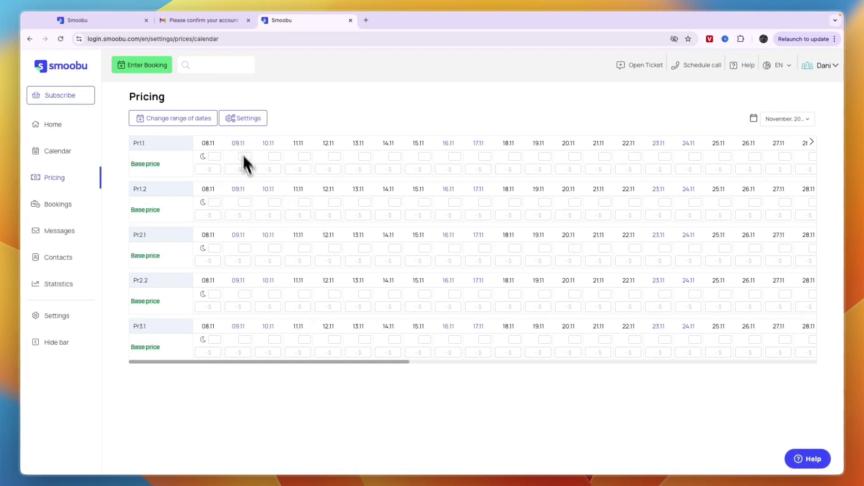
left_click(54, 206)
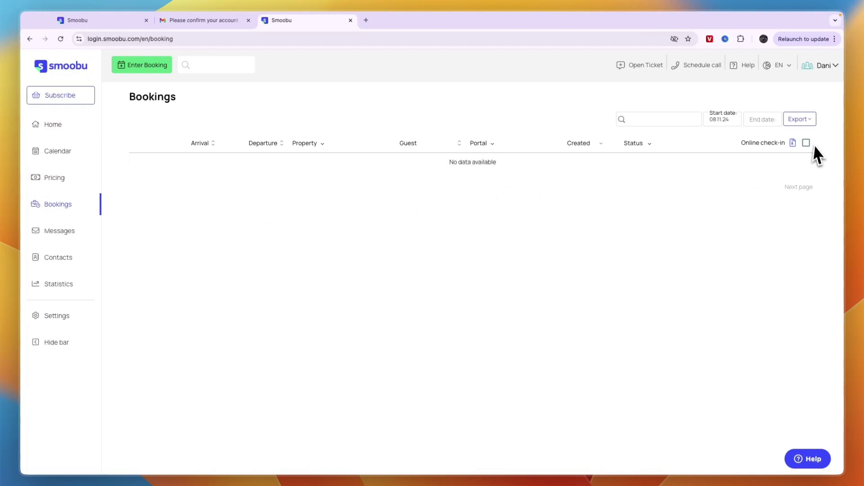
Check the messages inbox, open and discard an Add new guest form, then view Statistics
left_click(78, 229)
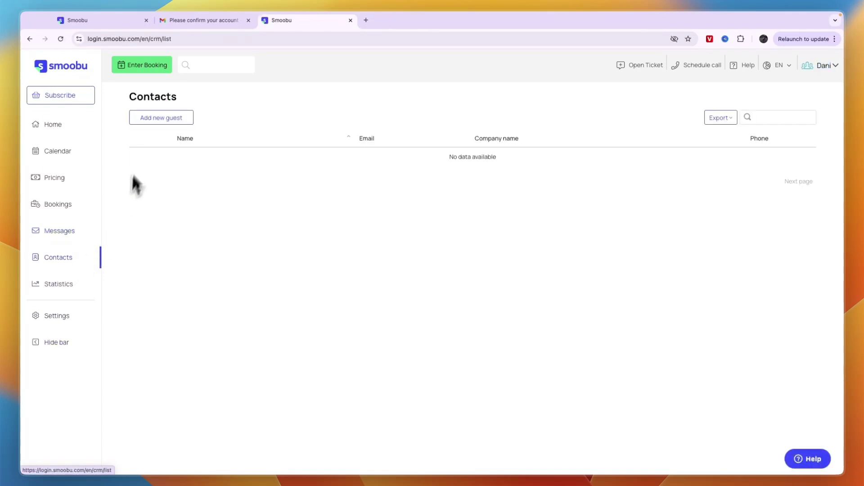
left_click(152, 118)
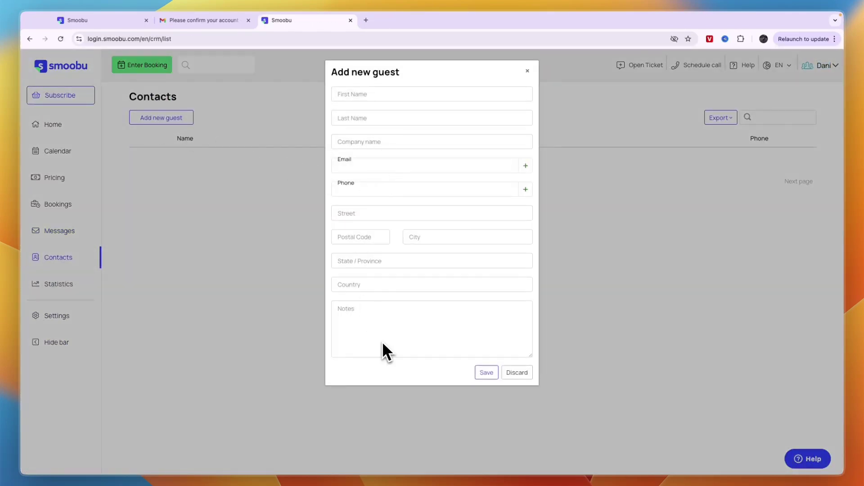
left_click(229, 314)
left_click(59, 285)
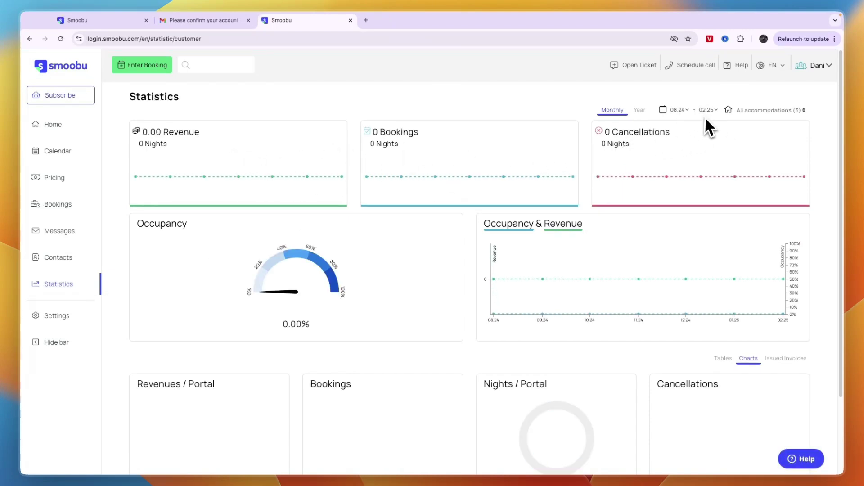
Filter the statistics to only the Pr1.1 accommodation instead of all accommodations
left_click(769, 112)
scroll(777, 167, "down", 2)
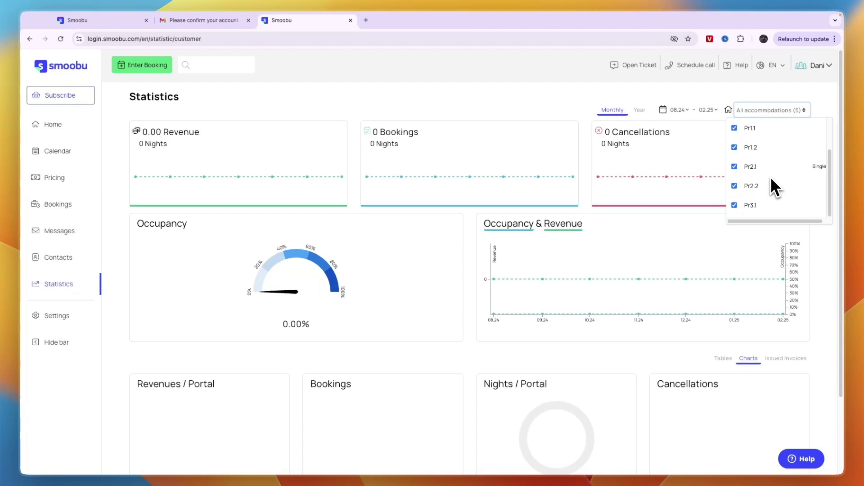
scroll(764, 171, "up", 3)
left_click(764, 152)
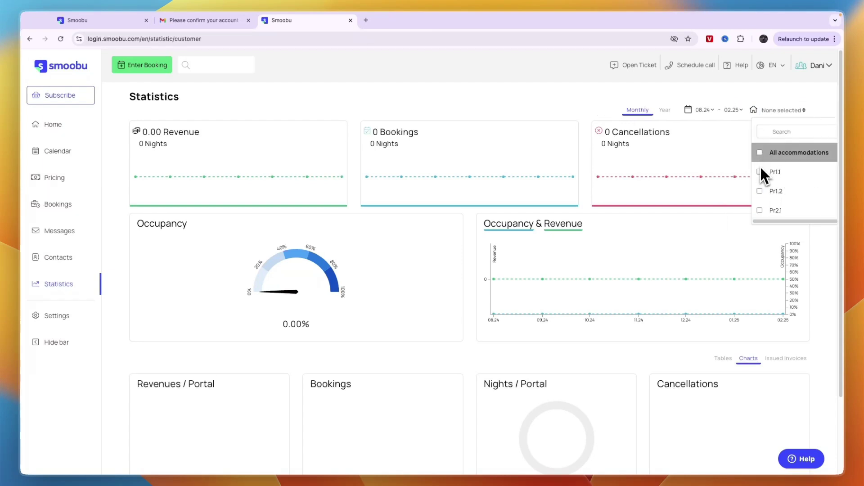
left_click(801, 106)
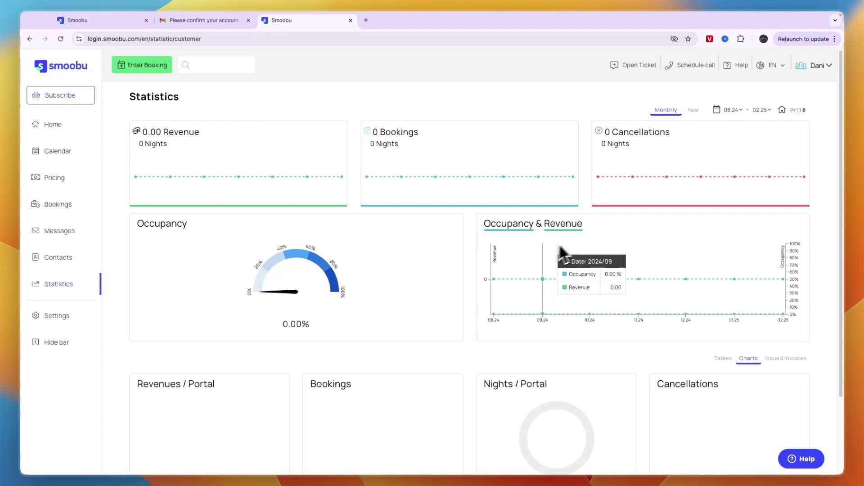
Return to the Home dashboard
scroll(602, 206, "down", 2)
scroll(603, 171, "up", 2)
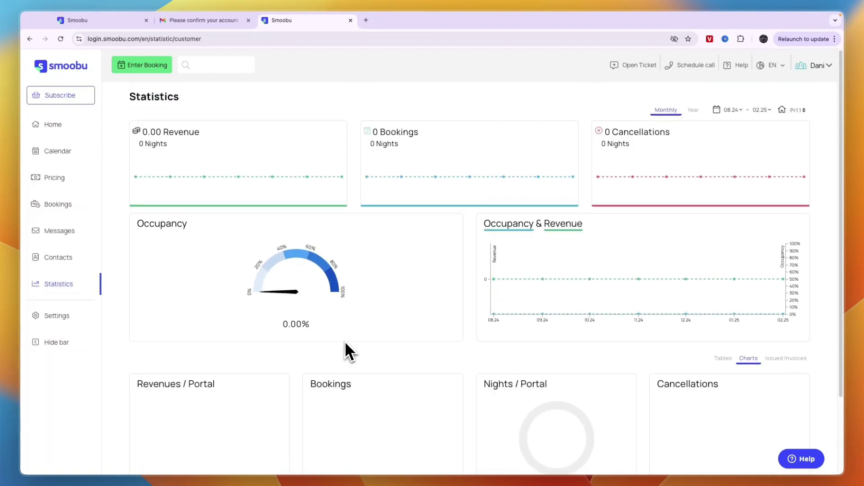
left_click(53, 125)
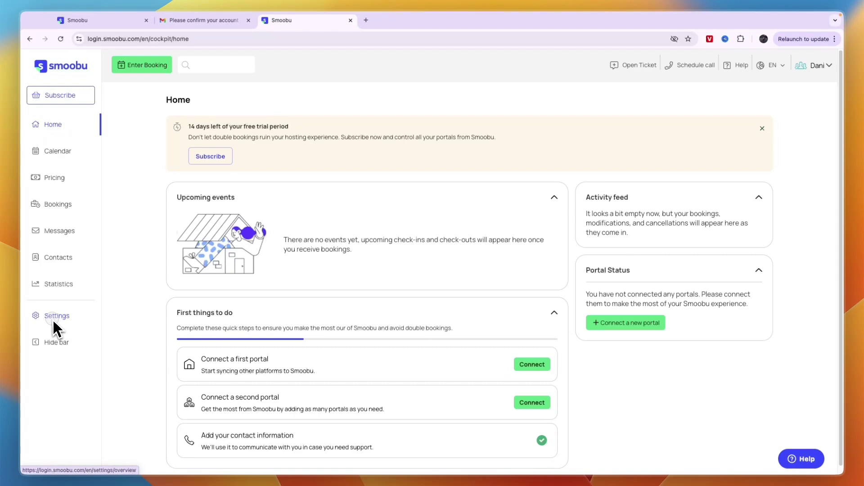
Go to Settings and the Guest Guide card, bringing up the Fill from template dialog
left_click(53, 318)
scroll(193, 294, "down", 1)
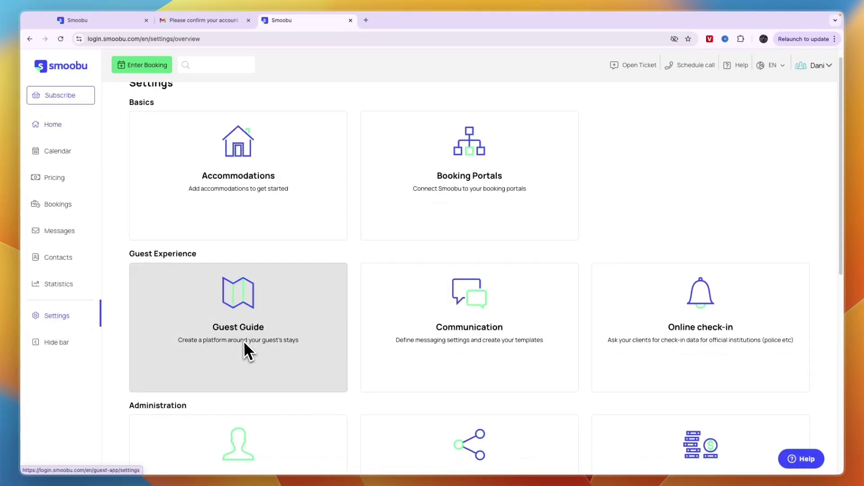
scroll(250, 306, "down", 3)
scroll(247, 283, "up", 3)
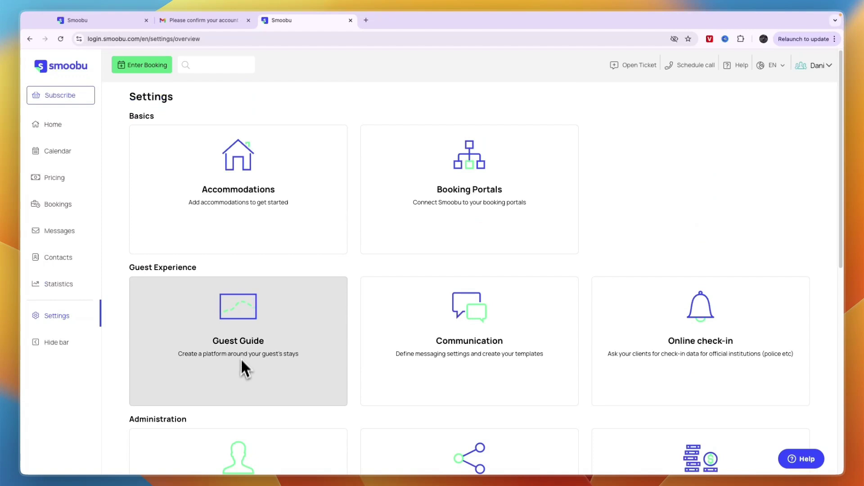
left_click(241, 347)
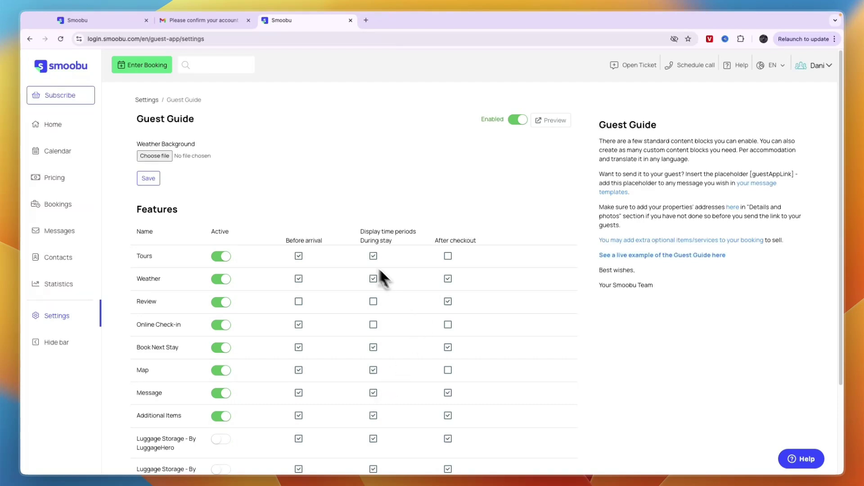
scroll(189, 221, "down", 1)
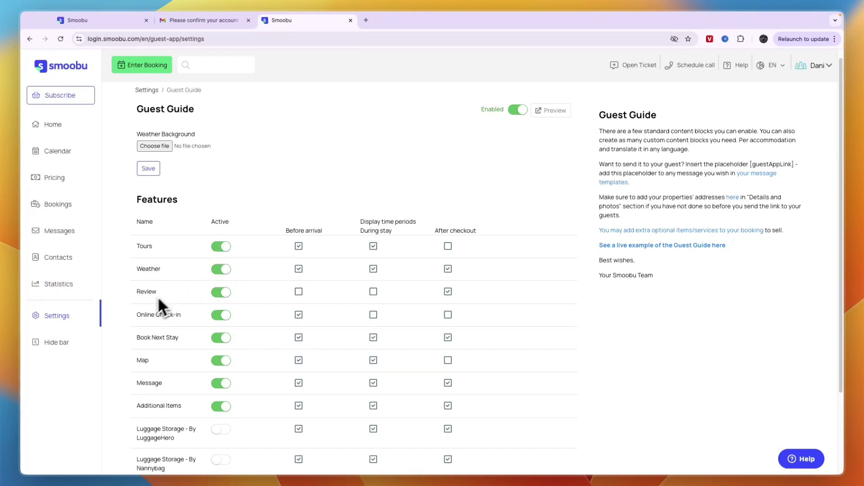
scroll(210, 291, "down", 5)
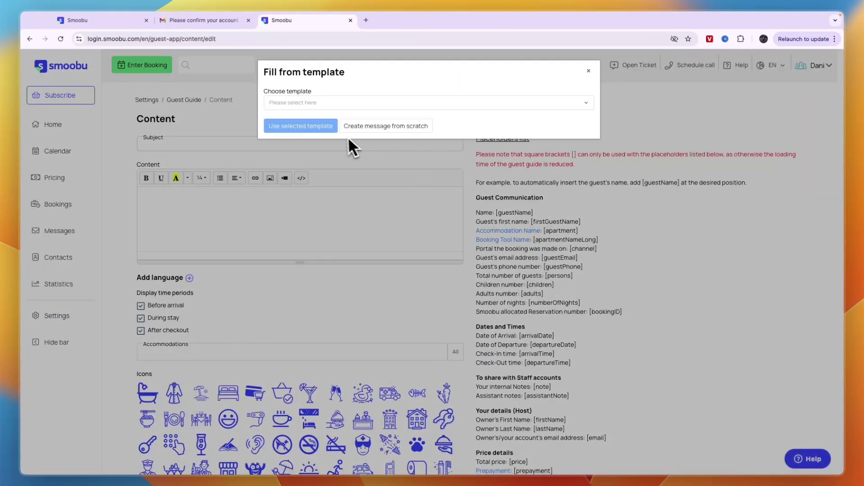
Fill the Guest Guide content block from the WiFi template
left_click(579, 103)
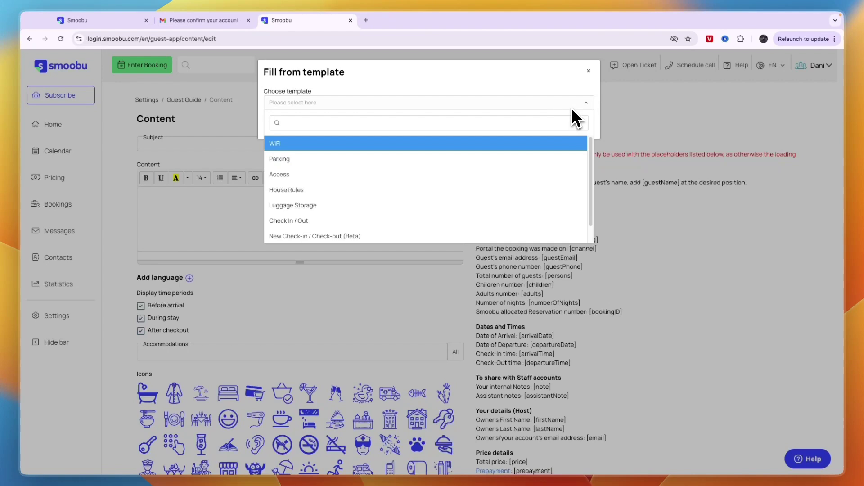
scroll(455, 187, "down", 1)
scroll(421, 217, "up", 1)
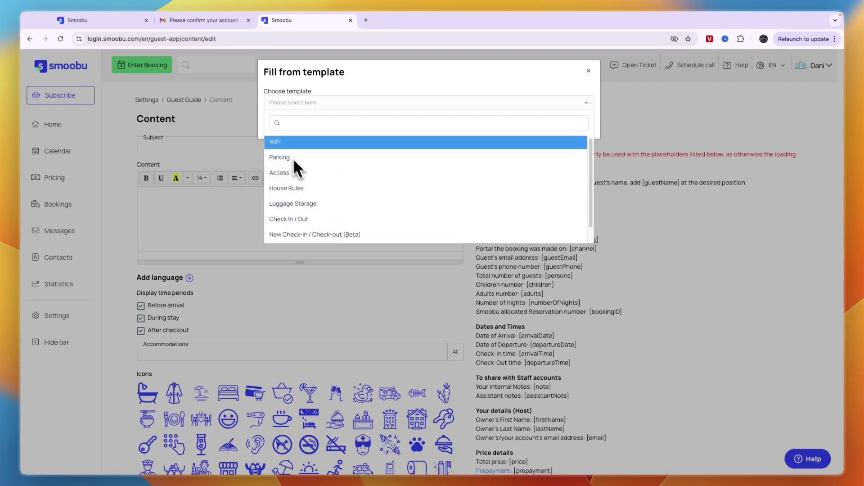
left_click(282, 145)
left_click(301, 128)
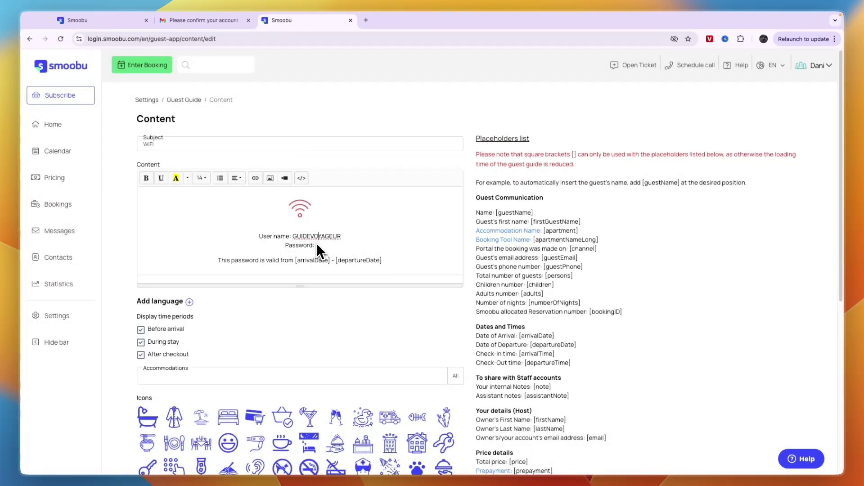
Review the WiFi user name and password lines, then move to the Subject field
double_click(311, 238)
left_click(314, 246)
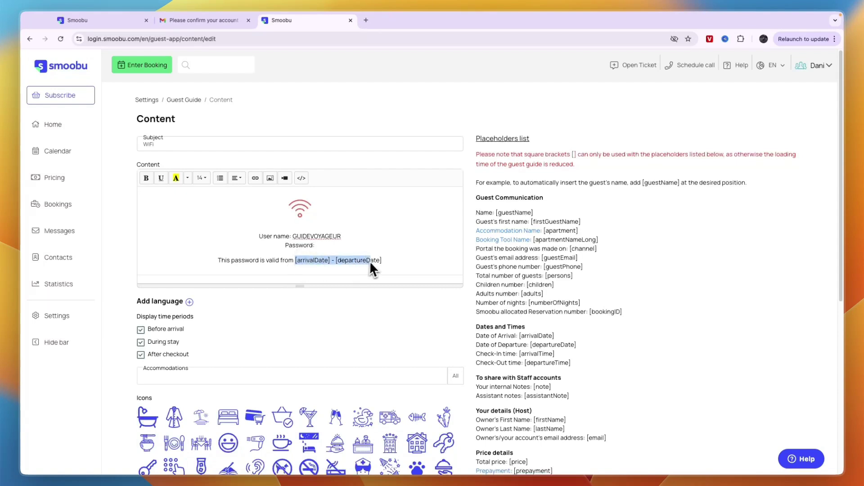
key("Home")
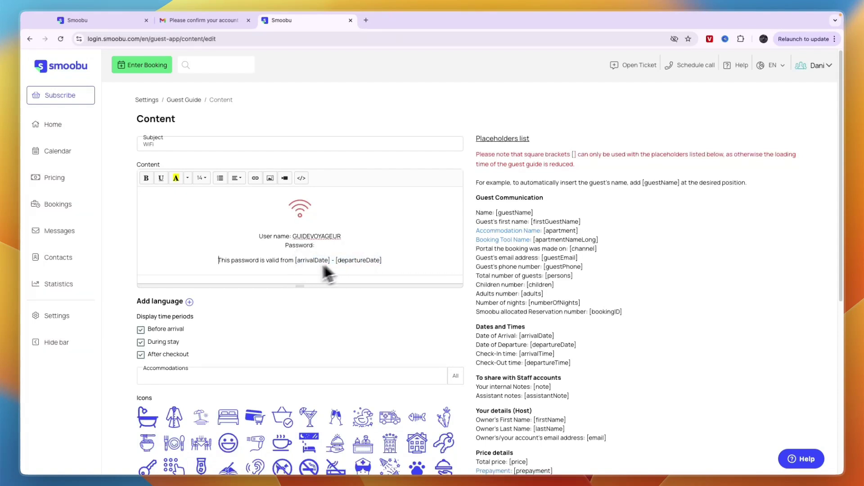
left_click(204, 150)
Start a new Guest Guide entry from the House Rules template
left_click(175, 102)
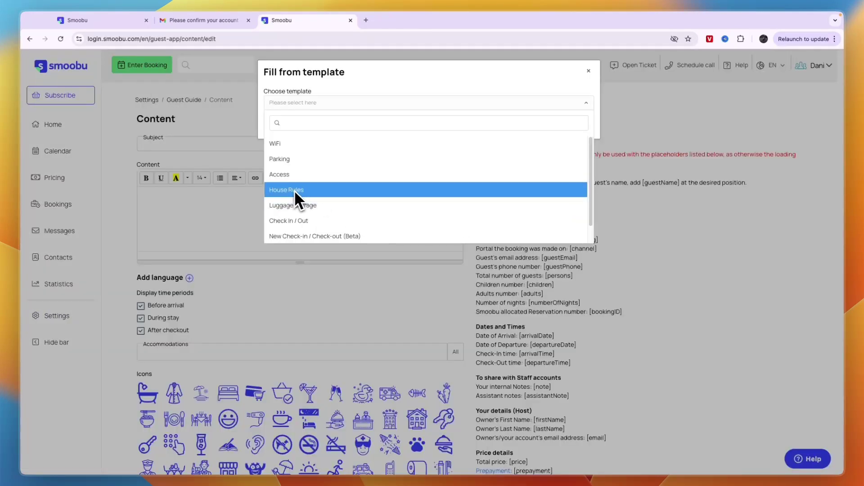
left_click(294, 190)
left_click(300, 128)
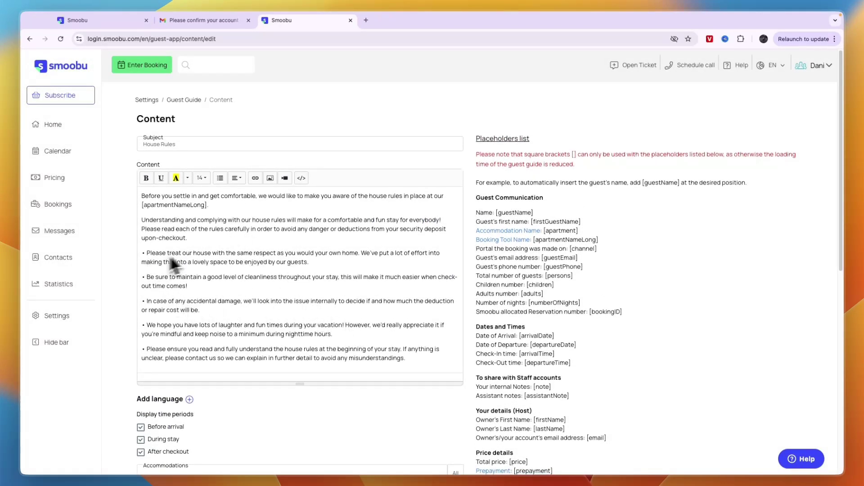
Add a full stop after the damage rule and a new bullet line below the last rule
left_click_drag(210, 253, 309, 263)
left_click_drag(143, 277, 318, 282)
left_click_drag(143, 301, 261, 303)
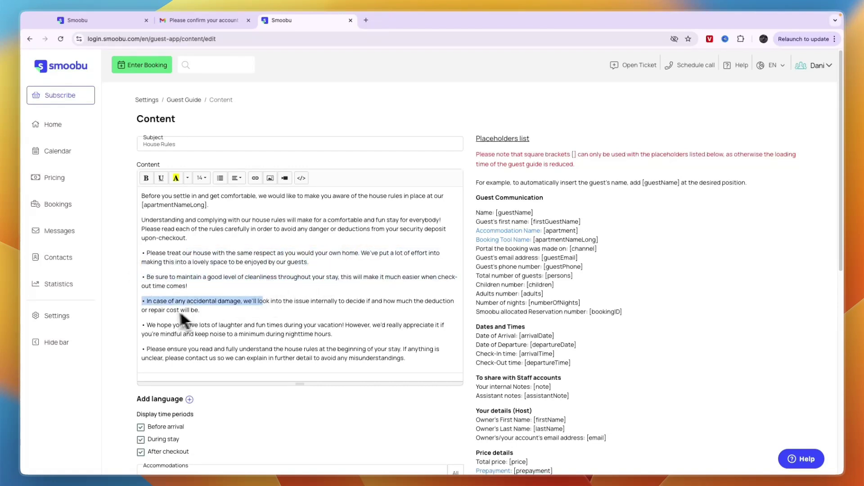
left_click(198, 310)
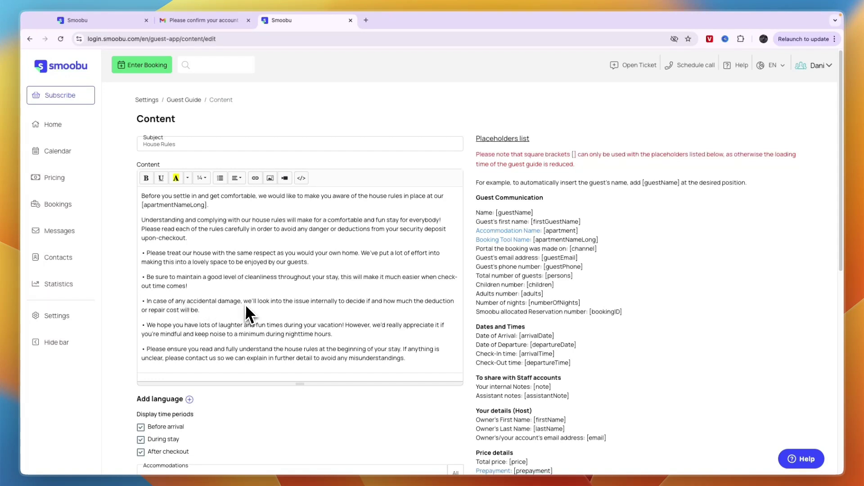
type(".")
scroll(207, 315, "down", 1)
left_click(403, 346)
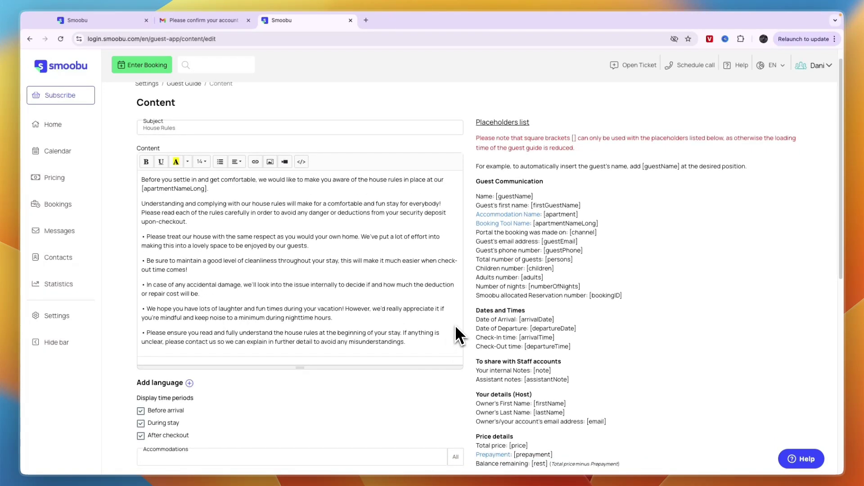
key("Return")
key("Return")
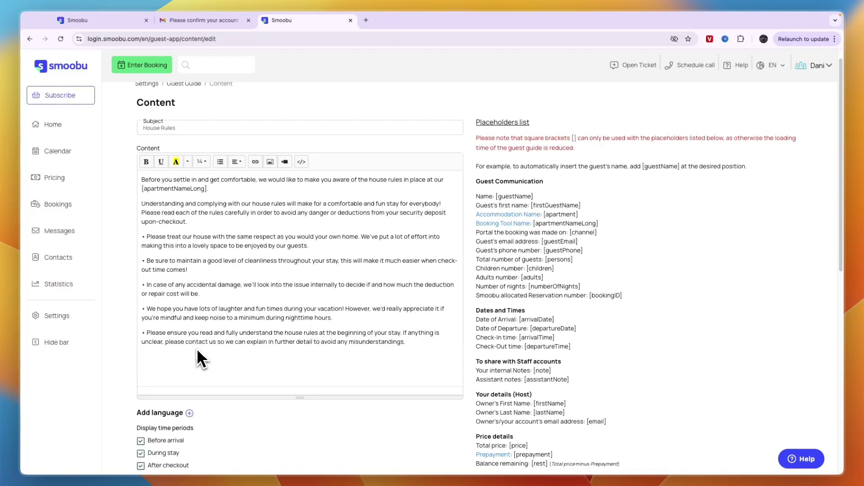
left_click(220, 163)
Save the House Rules entry
scroll(152, 364, "down", 12)
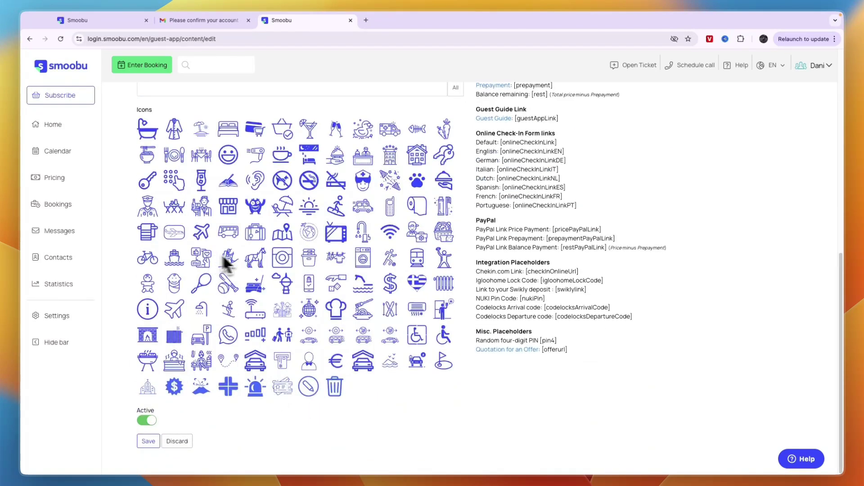
scroll(236, 185, "up", 6)
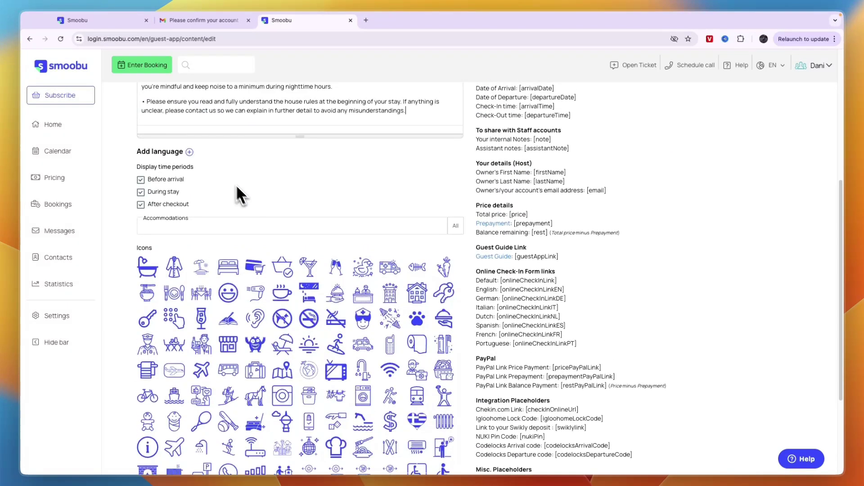
scroll(194, 181, "down", 6)
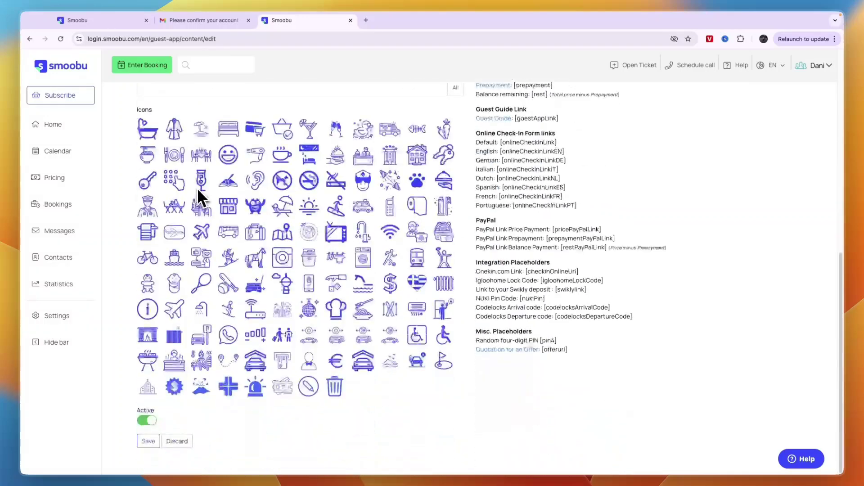
left_click(149, 441)
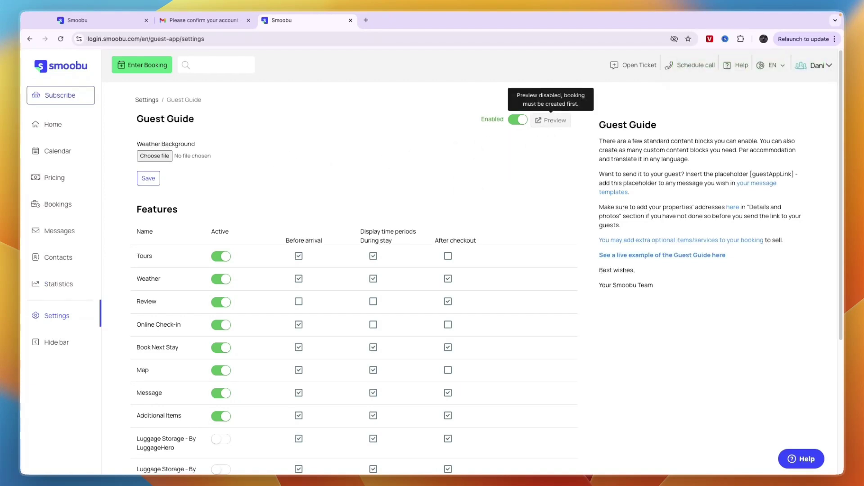
Open the Bookings list, which shows no data yet
left_click(56, 212)
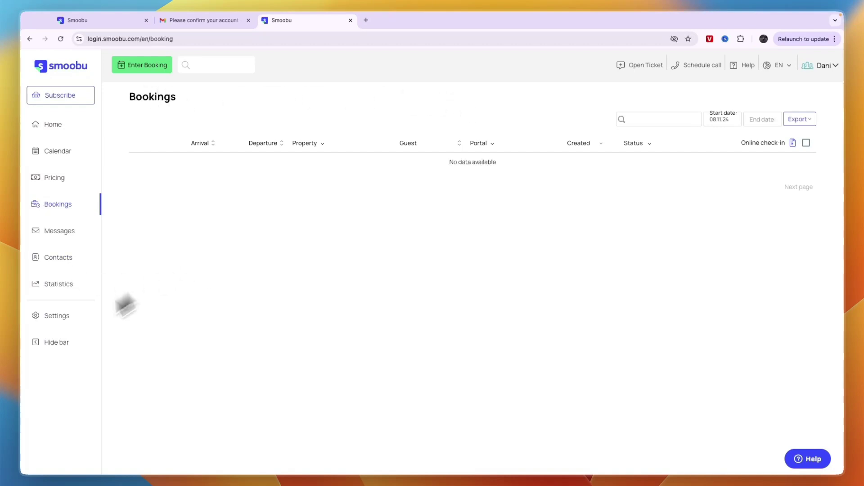
Go to Settings and scroll down to the Instant Booking and Website Builder options
left_click(43, 315)
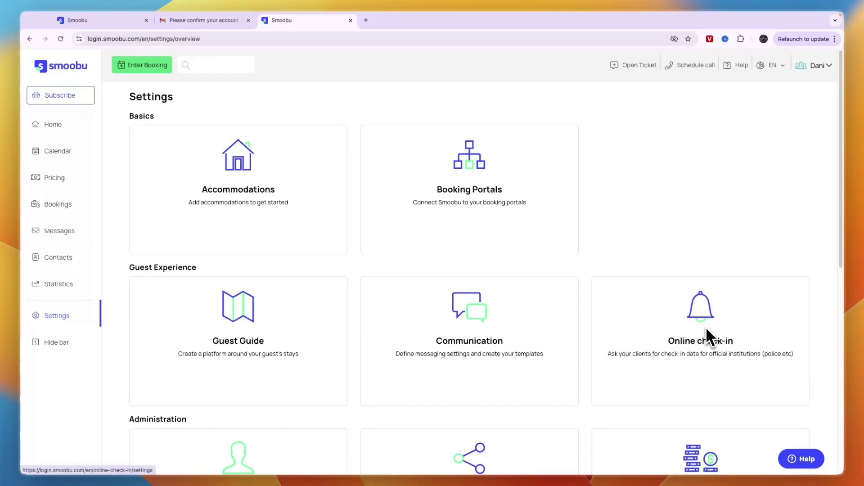
scroll(418, 322, "down", 5)
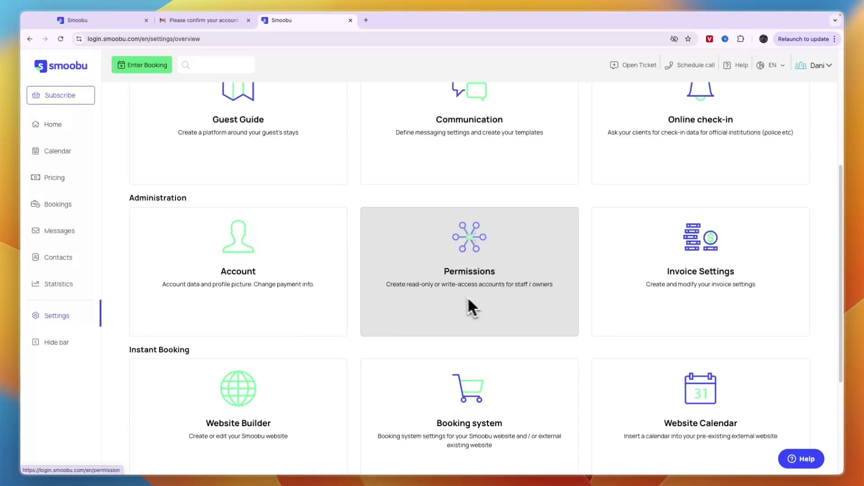
scroll(704, 279, "down", 2)
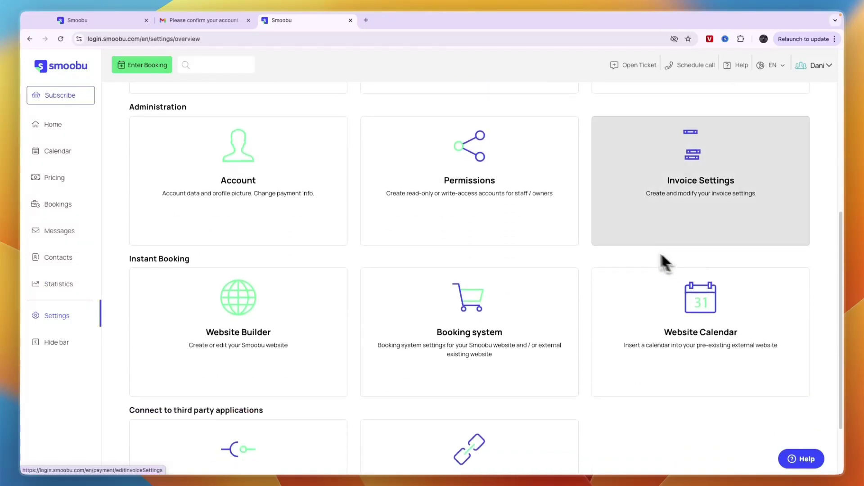
scroll(495, 239, "down", 2)
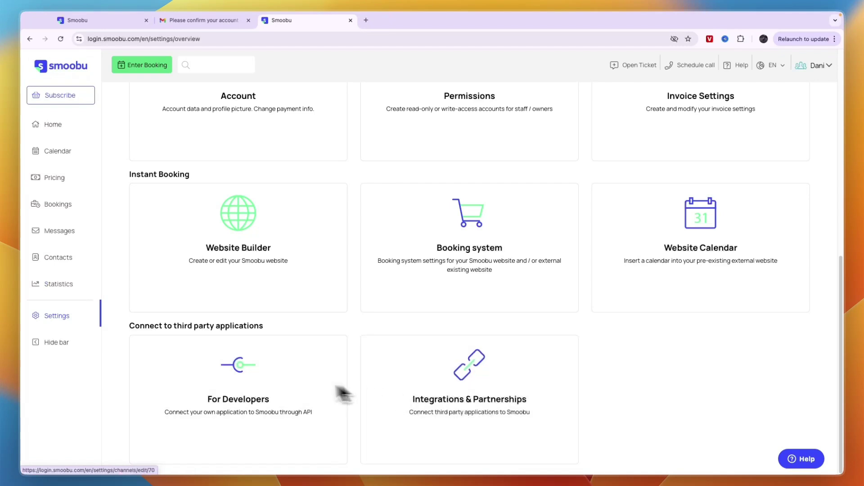
In Website Builder, expand the Description and House Rules sections under Website Content
left_click(252, 267)
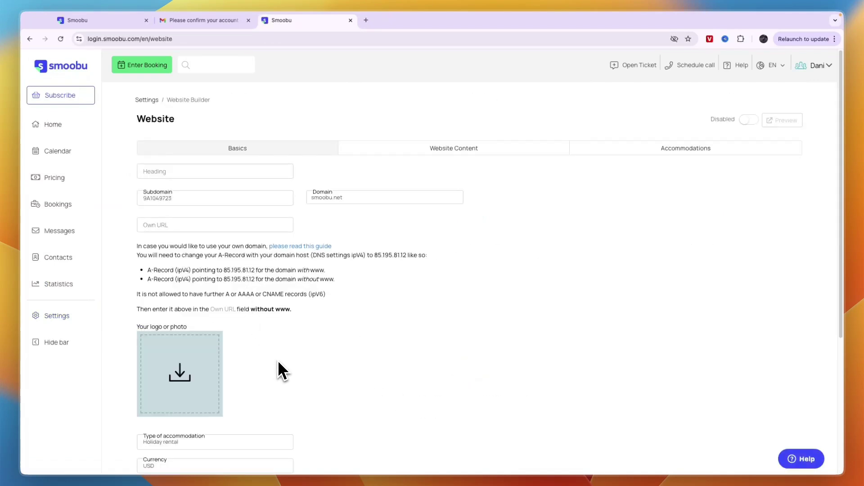
left_click(508, 152)
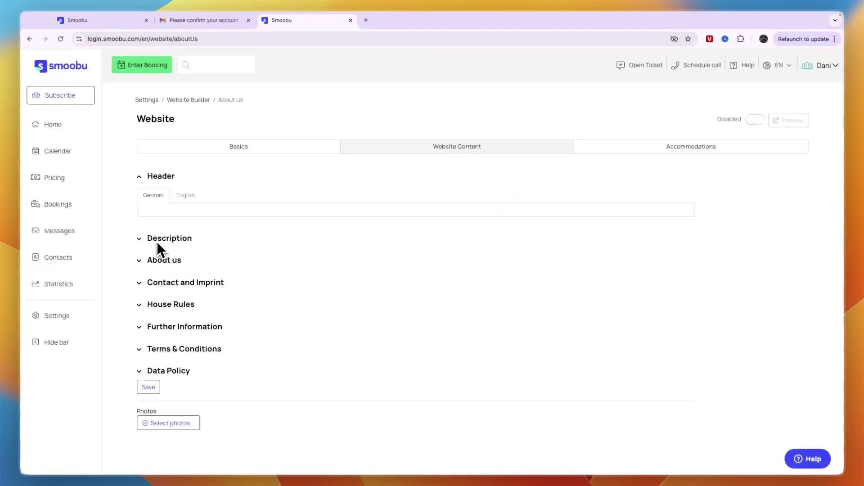
left_click(158, 239)
scroll(187, 308, "down", 3)
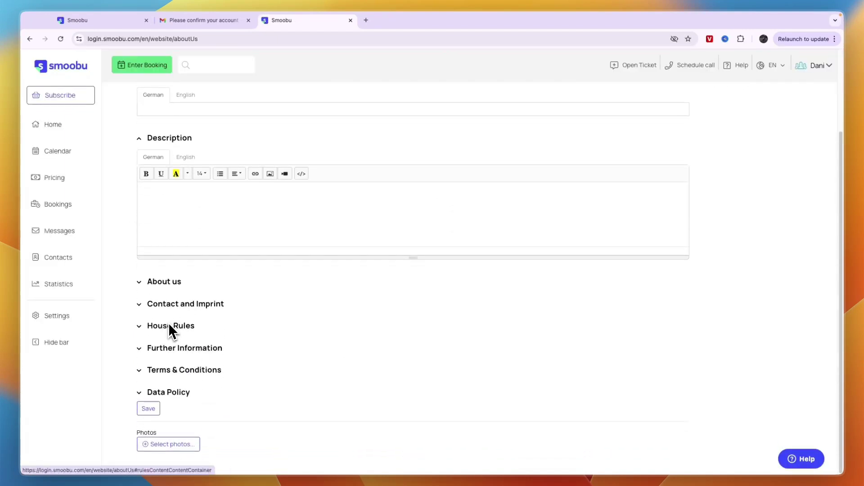
left_click(175, 326)
scroll(183, 331, "down", 3)
key("super+Left")
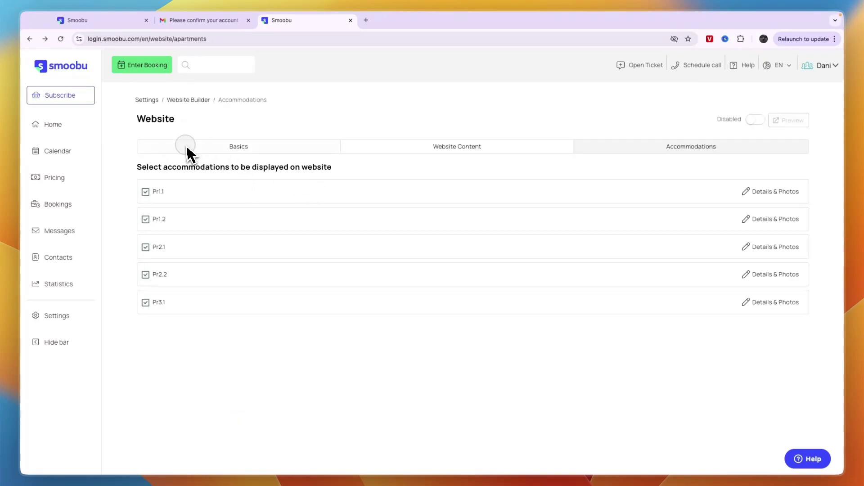
Check the Accommodations list and Pr1.1 Details & Photos, then switch the website to Enabled on Basics
left_click(185, 147)
scroll(358, 227, "down", 5)
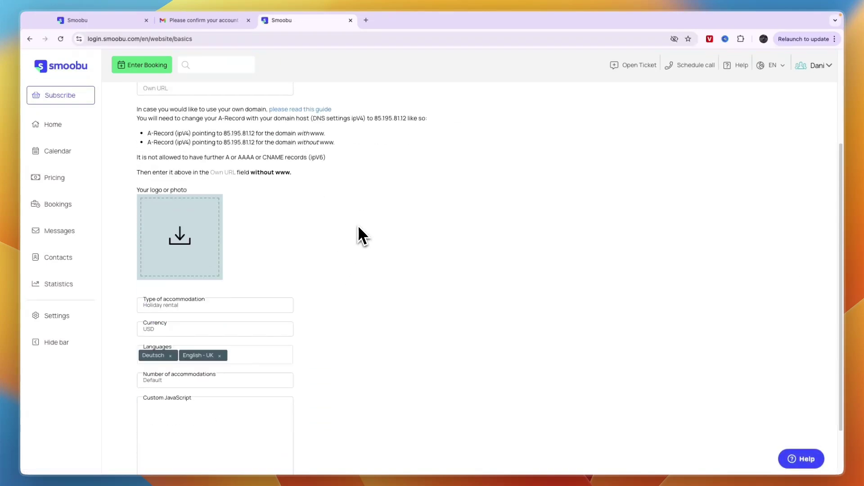
scroll(361, 221, "up", 5)
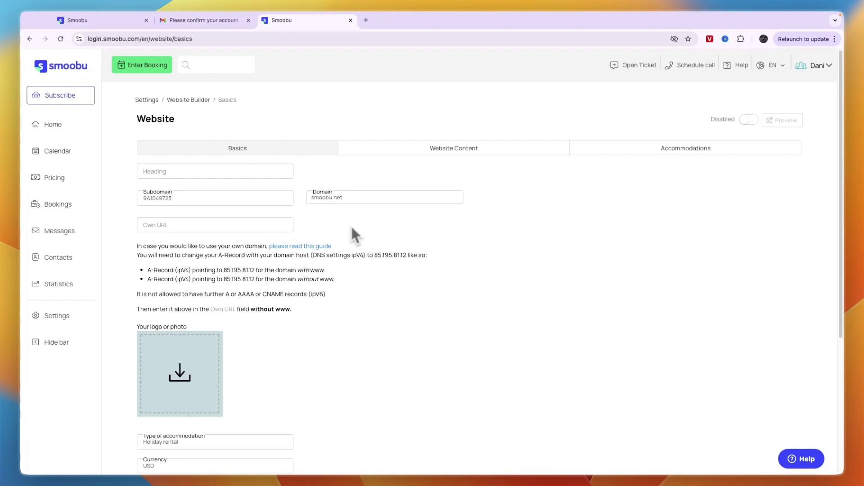
left_click_drag(718, 156, 704, 150)
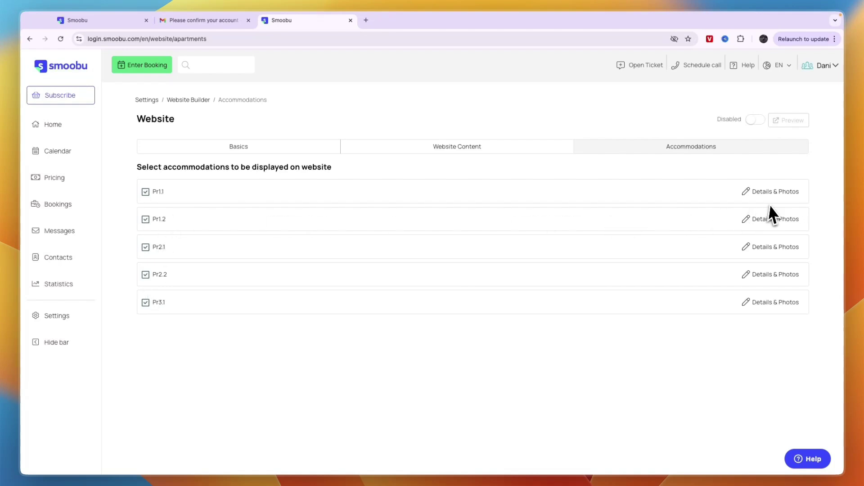
left_click(747, 191)
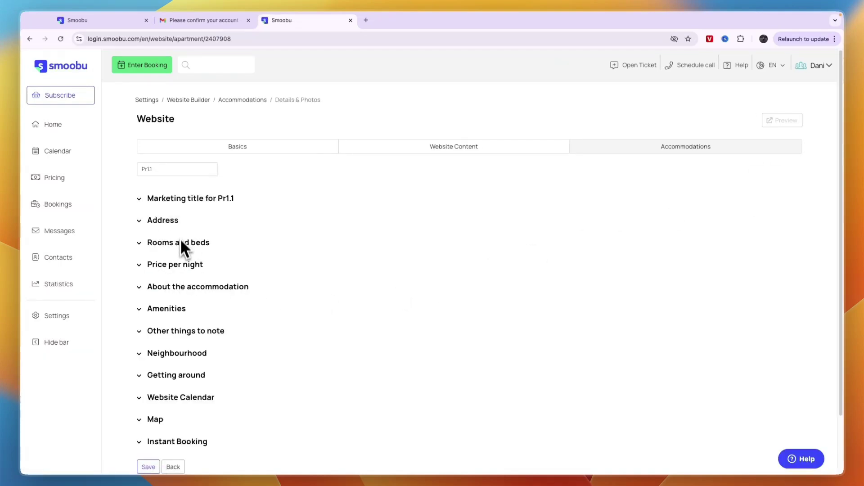
scroll(182, 203, "down", 3)
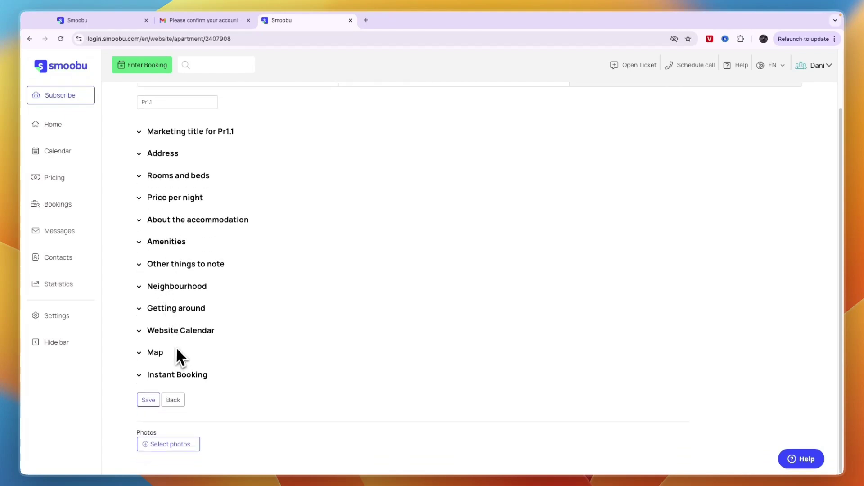
left_click(144, 331)
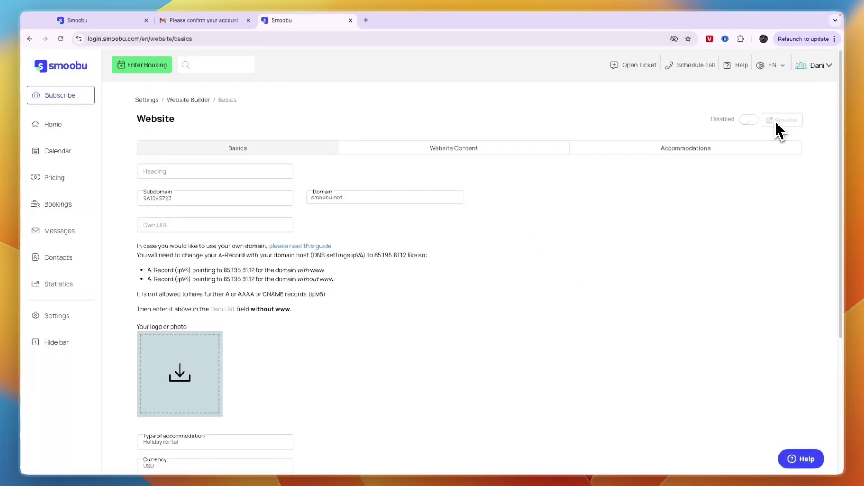
left_click(751, 119)
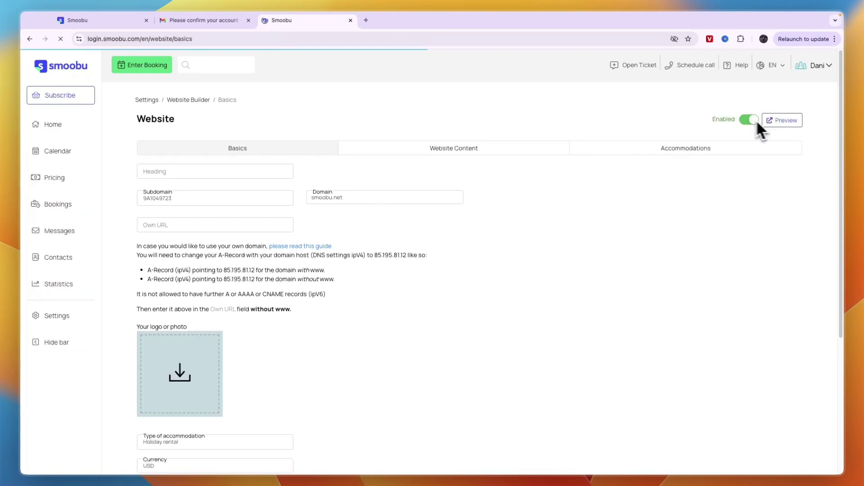
Preview the booking website and search availability for 15–17 November 2024, 1 person
left_click(783, 121)
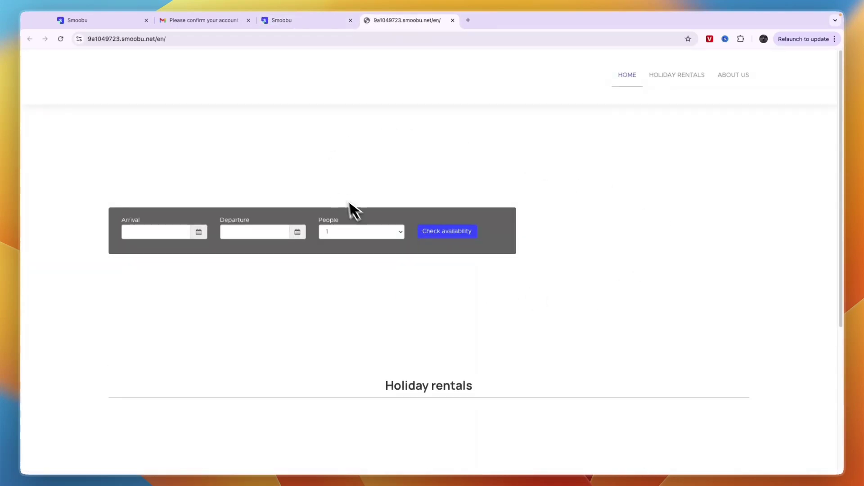
scroll(584, 345, "down", 5)
scroll(593, 285, "up", 5)
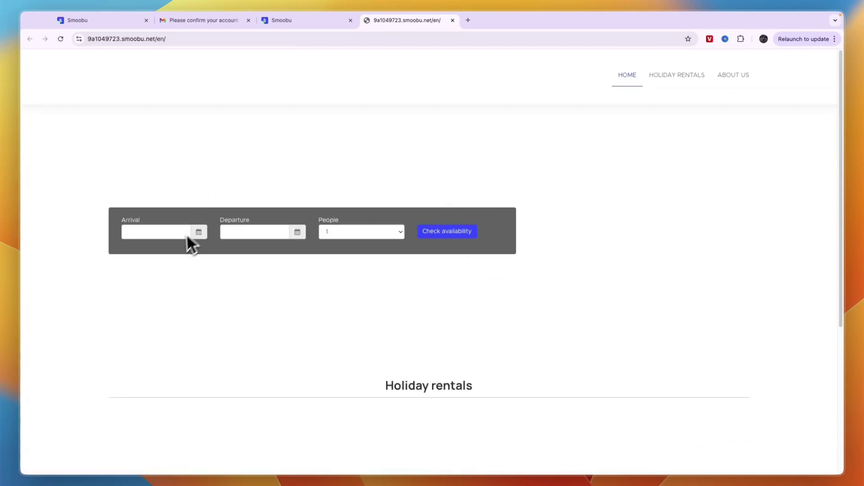
left_click(158, 235)
left_click(181, 299)
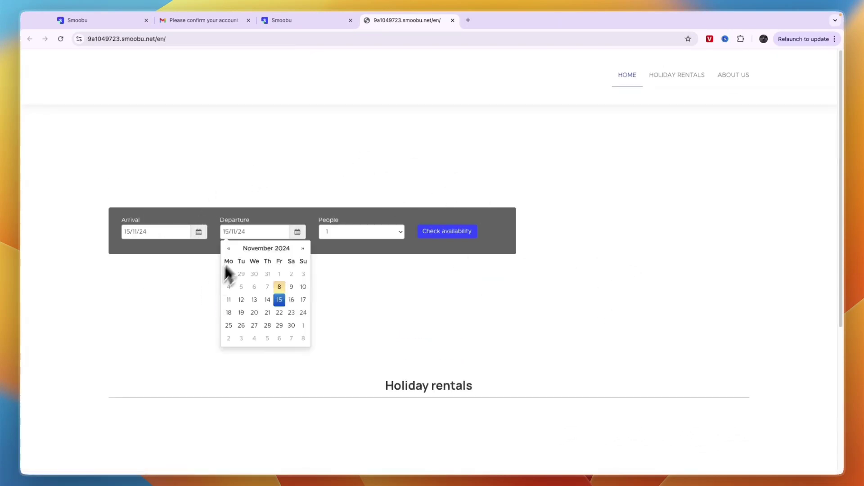
left_click(303, 300)
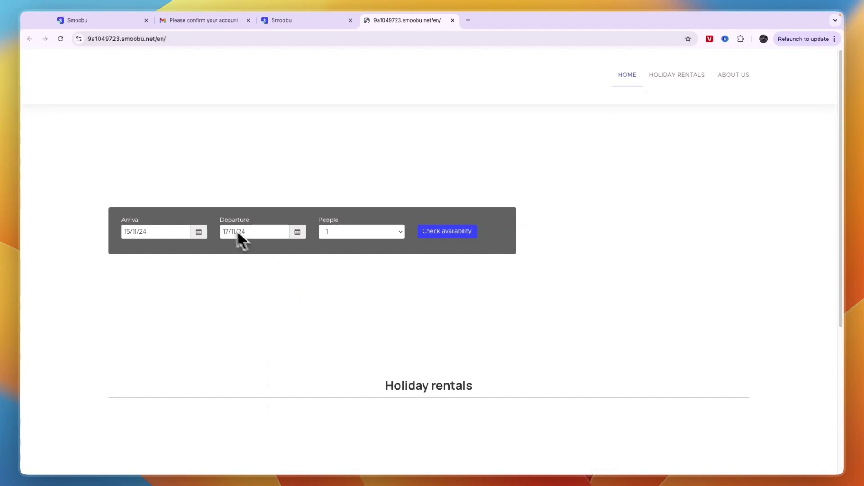
left_click(360, 233)
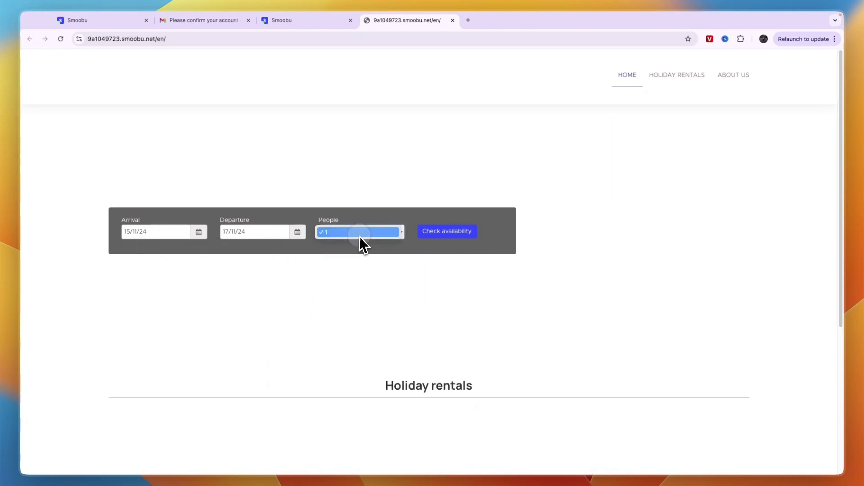
left_click(360, 236)
left_click(443, 237)
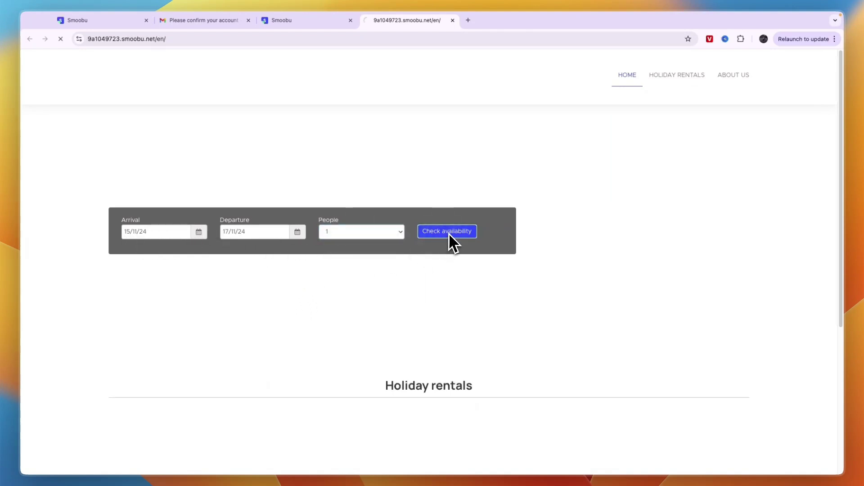
Open the Pr2.1 apartment page from the results, scroll through it, and close the preview tab
scroll(305, 283, "down", 2)
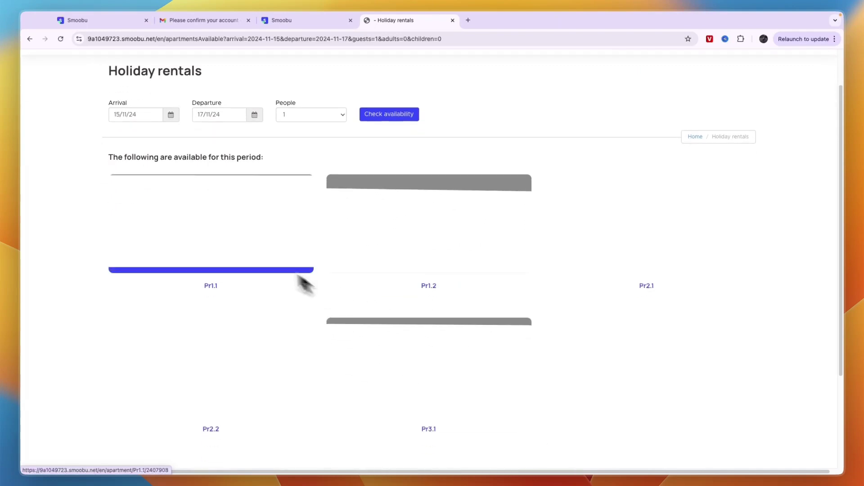
scroll(251, 245, "down", 3)
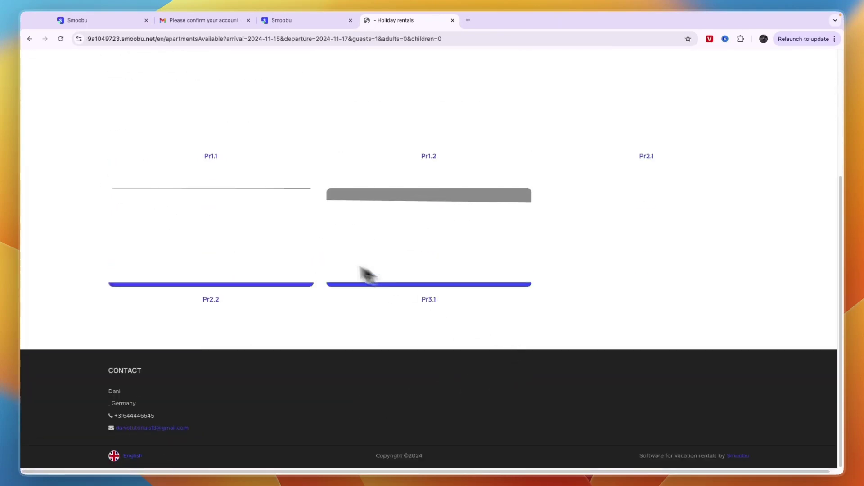
scroll(274, 218, "up", 3)
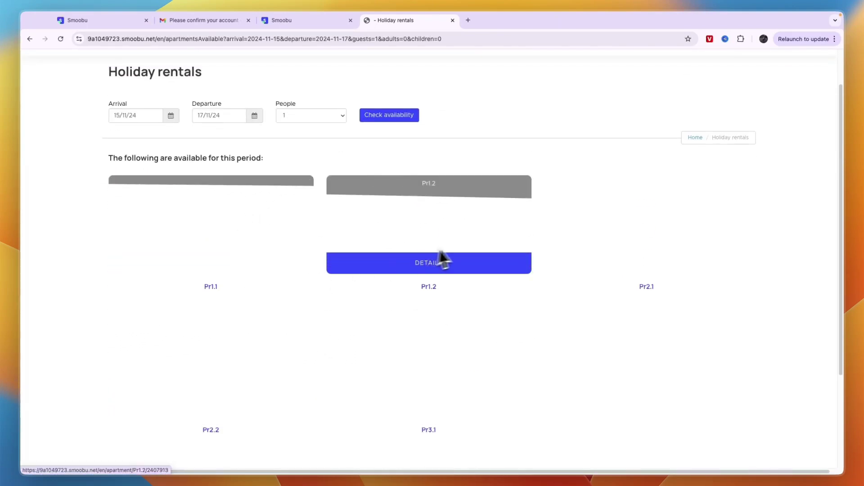
left_click(566, 246)
scroll(496, 243, "down", 2)
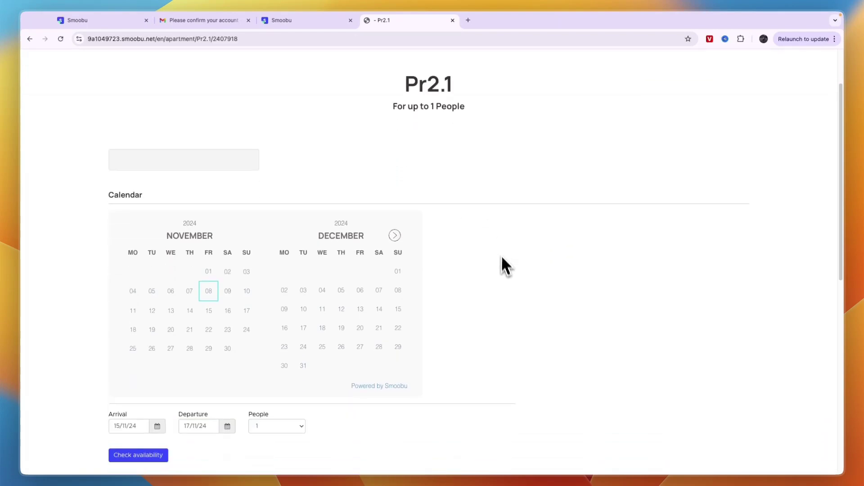
scroll(500, 261, "down", 4)
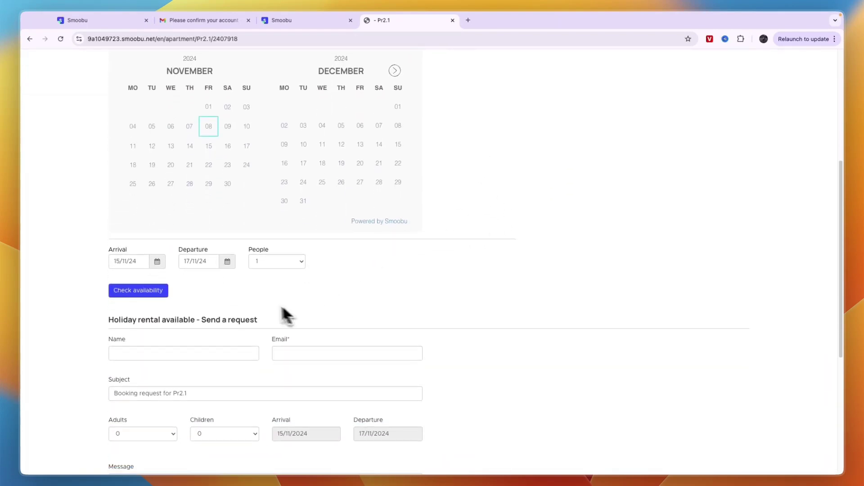
scroll(284, 315, "down", 4)
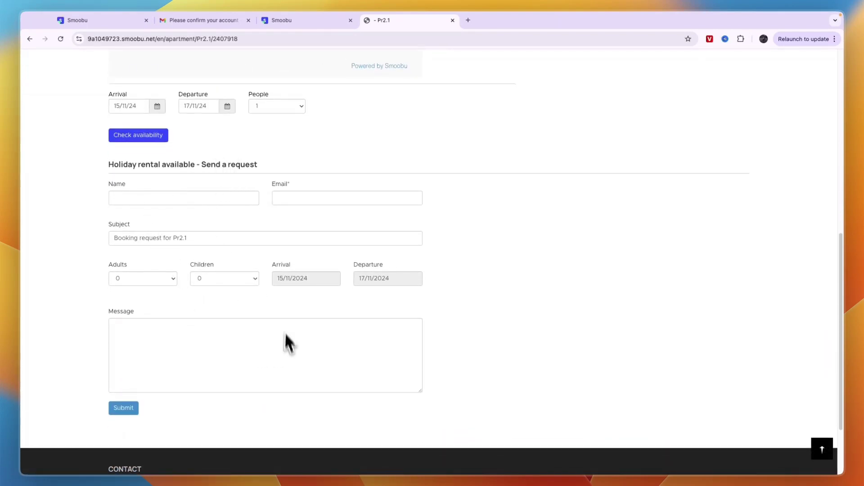
scroll(486, 386, "down", 2)
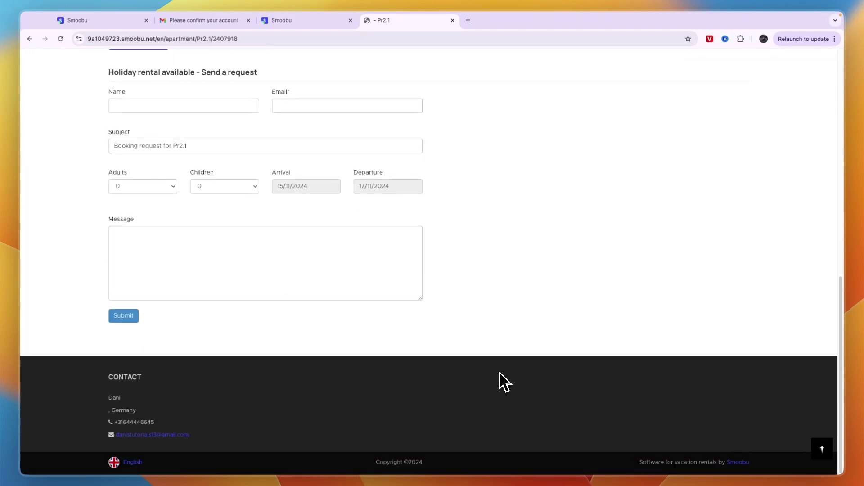
scroll(500, 373, "up", 10)
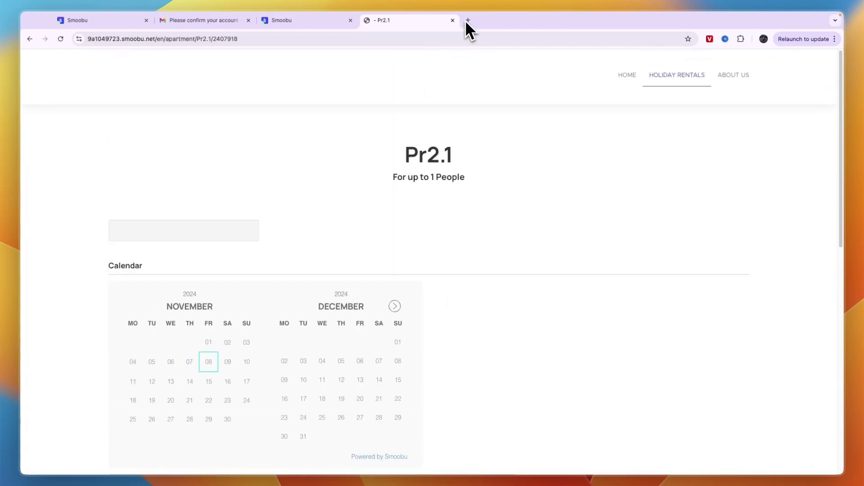
left_click(452, 20)
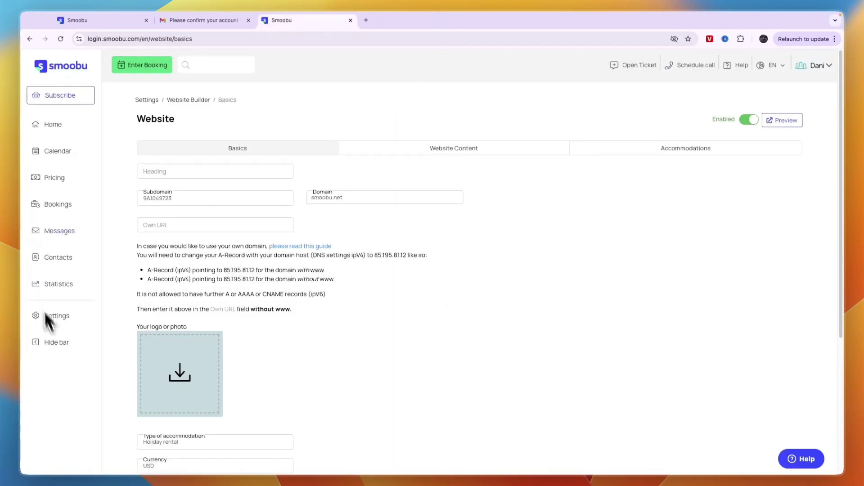
Open the Subscribe plans page and toggle Yearly, Bi-yearly, then back to Monthly billing
left_click(53, 124)
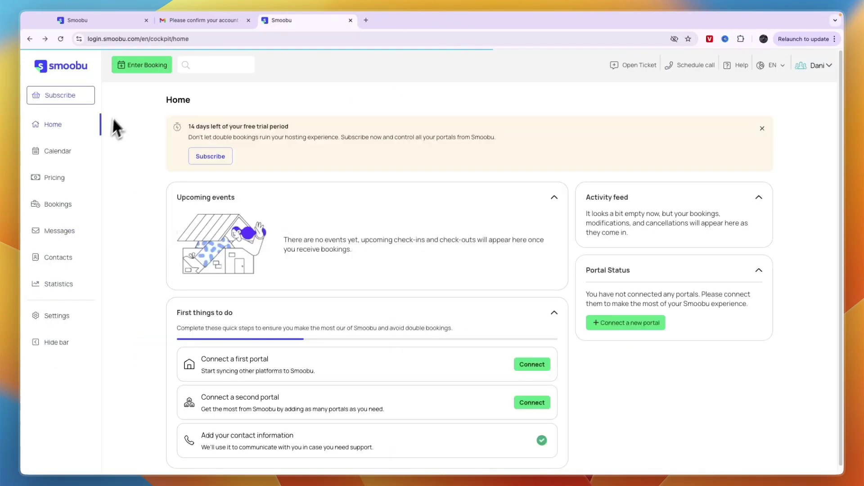
left_click(60, 93)
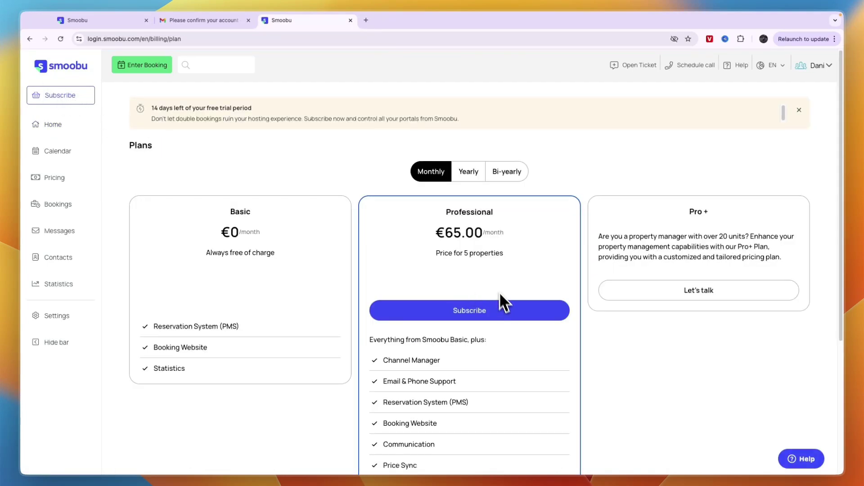
scroll(447, 285, "down", 2)
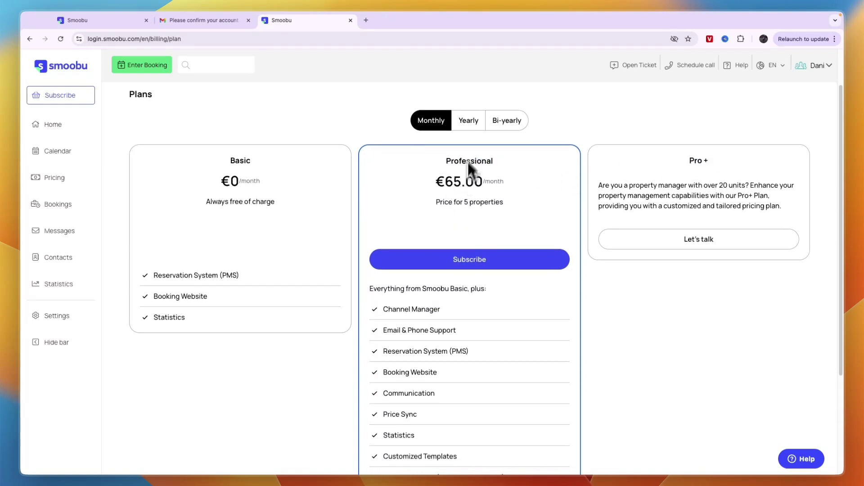
left_click(468, 122)
left_click(498, 123)
left_click(439, 119)
Highlight the Professional plan's name, price and Price for 5 properties line
left_click_drag(449, 159, 522, 187)
left_click(475, 190)
triple_click(446, 202)
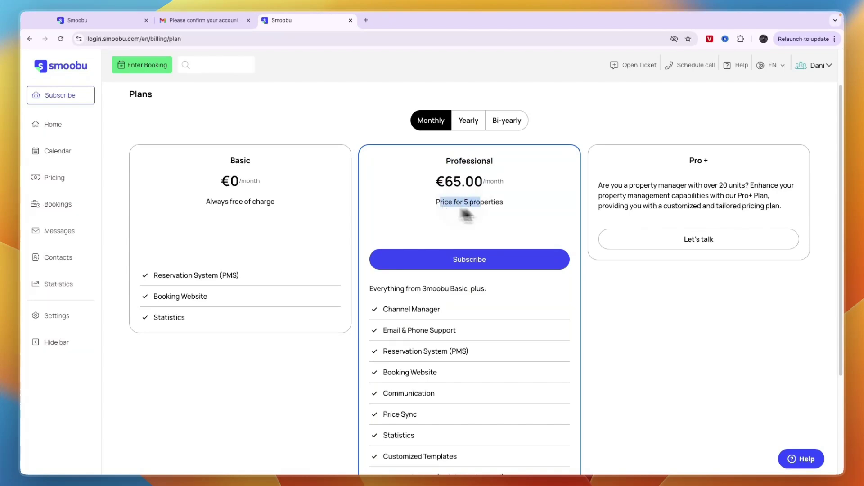
left_click(498, 209)
left_click_drag(447, 189, 510, 203)
left_click(509, 202)
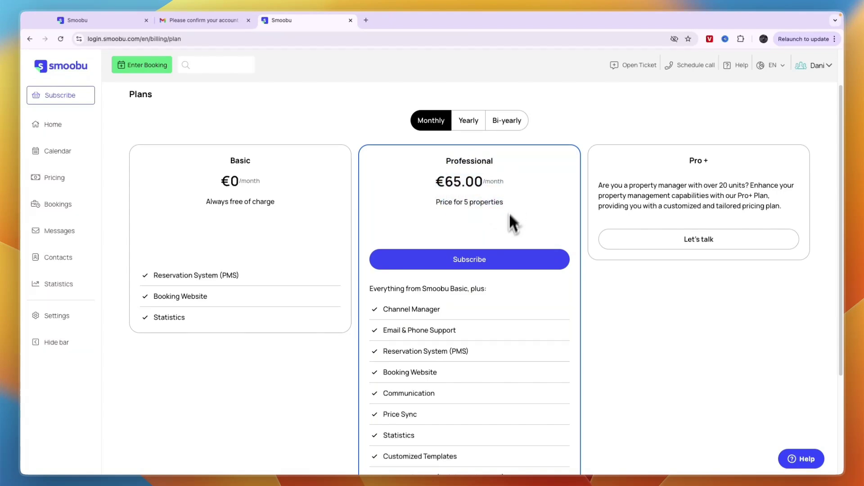
scroll(502, 238, "down", 3)
scroll(495, 267, "up", 3)
scroll(493, 259, "up", 2)
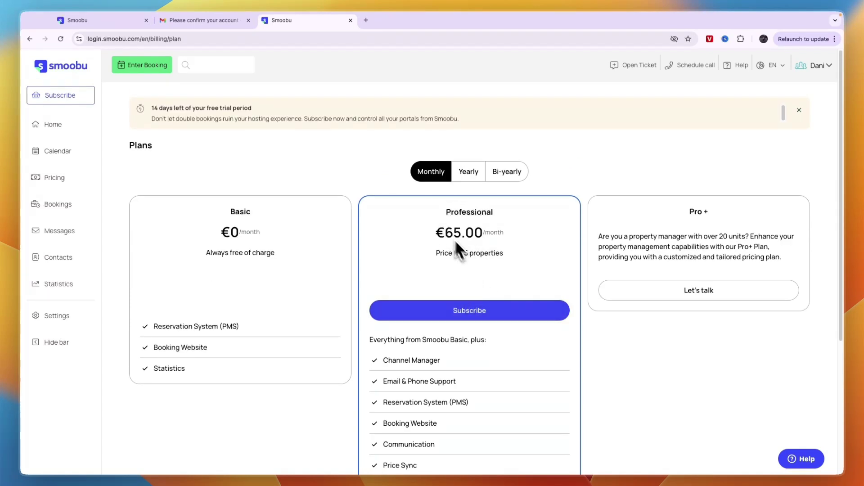
left_click(473, 311)
scroll(485, 361, "down", 5)
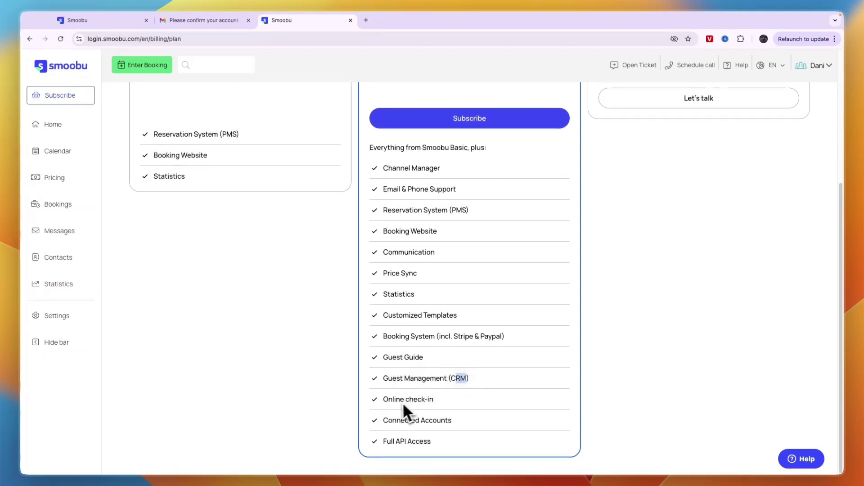
Compare the Professional and Basic feature lists and note Professional's €65.00/month price
left_click_drag(424, 280, 290, 286)
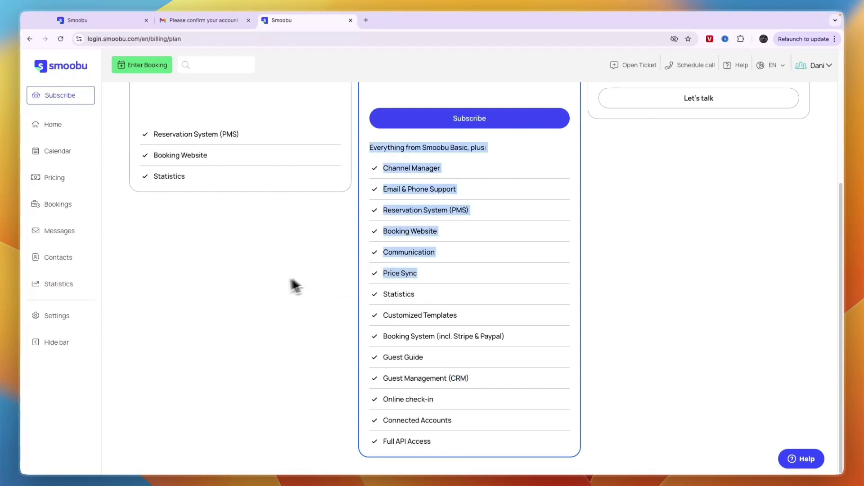
left_click(291, 293)
scroll(319, 309, "up", 5)
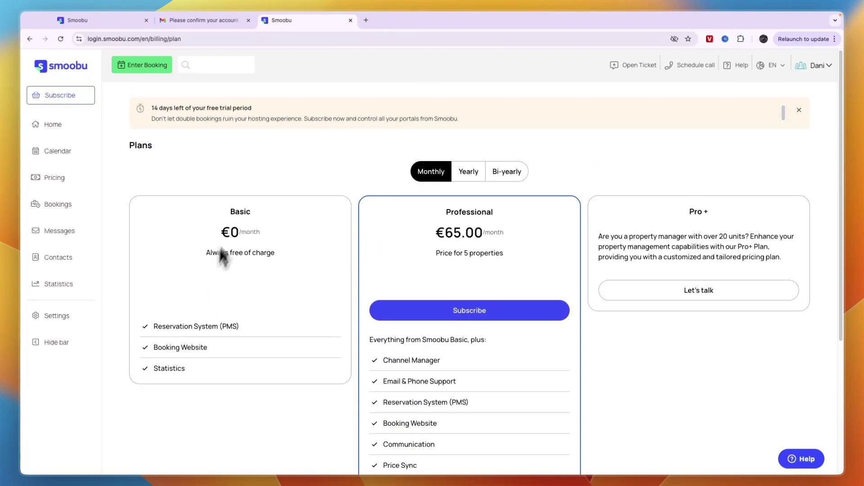
scroll(220, 252, "down", 1)
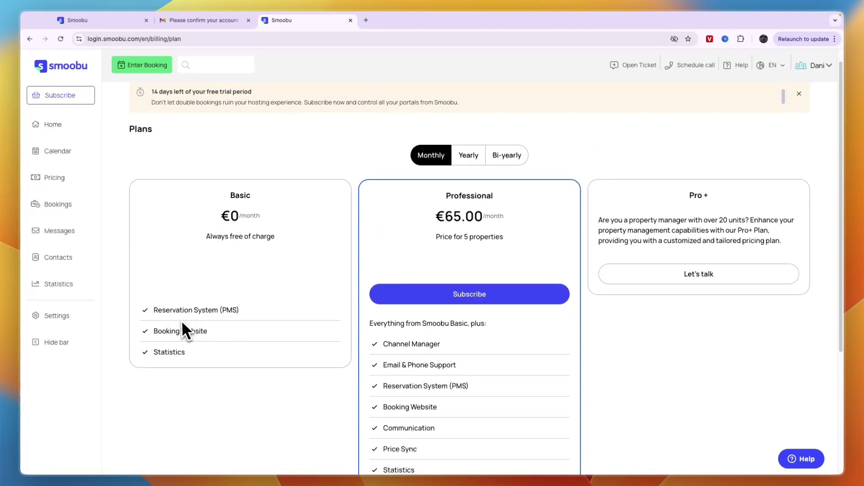
triple_click(194, 333)
left_click(190, 356)
left_click(186, 385)
scroll(450, 342, "down", 3)
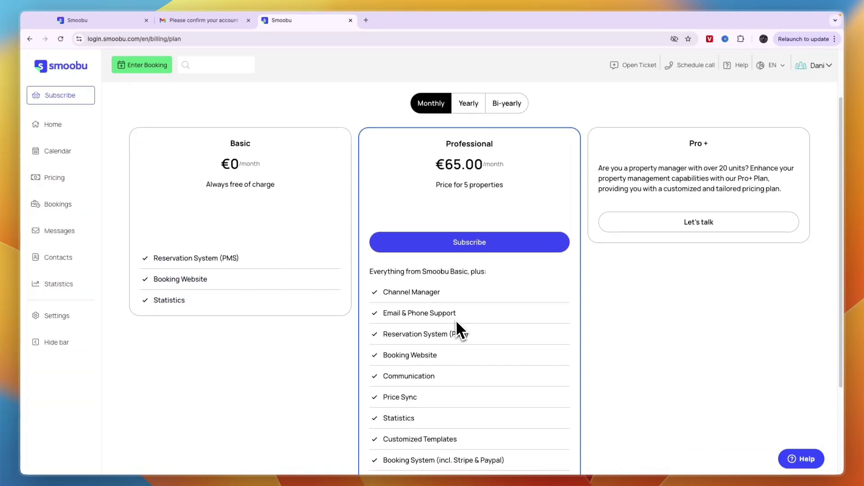
triple_click(459, 166)
left_click(515, 184)
scroll(452, 245, "up", 3)
Go back from the subscription plans page to the Smoobu Home dashboard
key("super+Left")
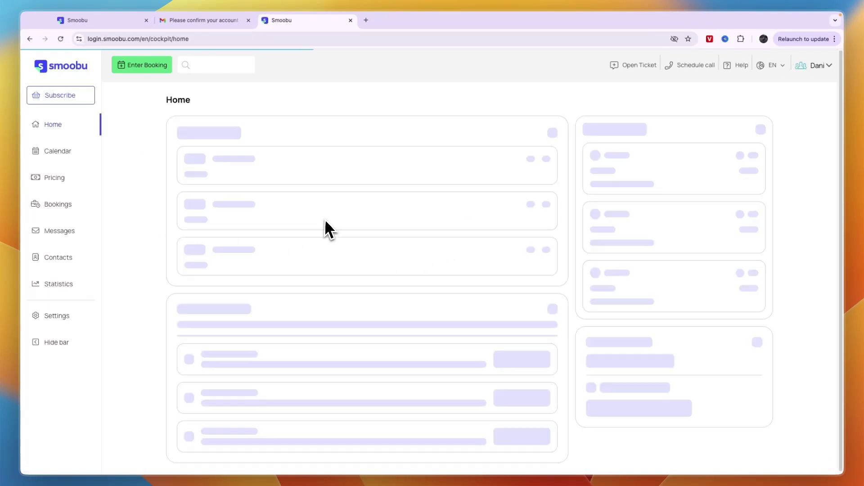